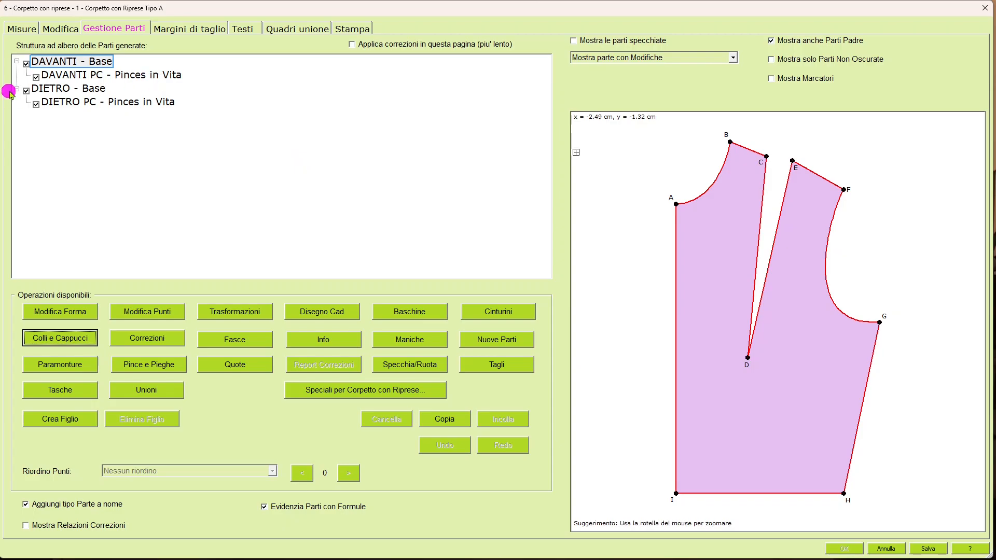
Start a Collo applicato con Solino on the DAVANTI PC - Pinces in Vita part
{"action": "left_click", "coordinate": [136, 74]}
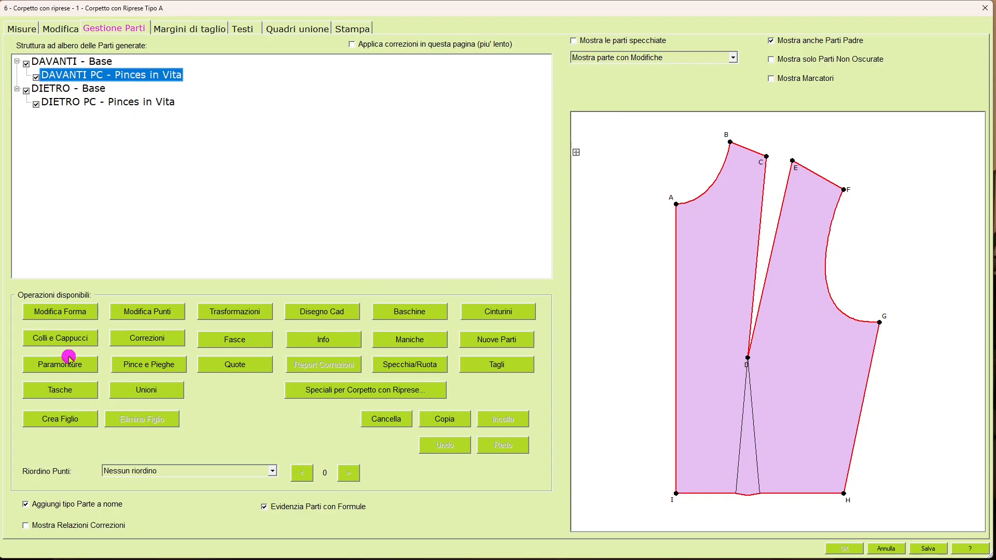
{"action": "left_click", "coordinate": [72, 338]}
{"action": "left_click", "coordinate": [111, 420]}
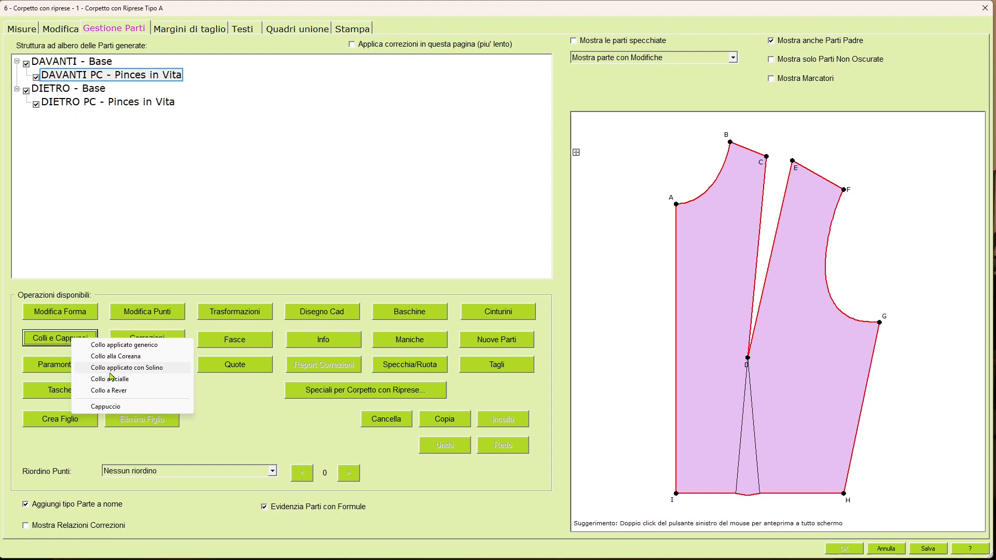
{"action": "left_click", "coordinate": [154, 368]}
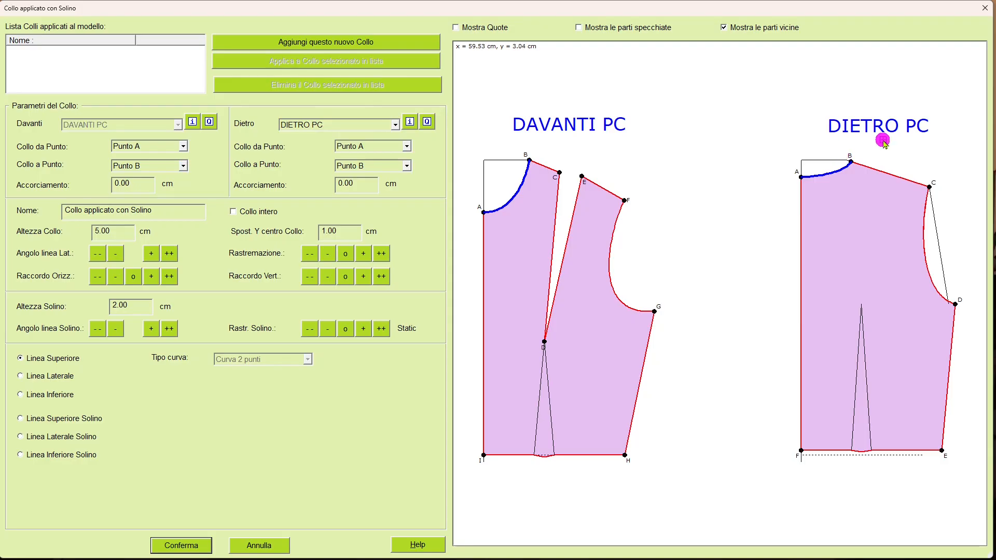
Choose DIETRO as the back part with the collar starting at Punto A, and add the new collar to the model
{"action": "left_click", "coordinate": [396, 124]}
{"action": "left_click", "coordinate": [303, 136]}
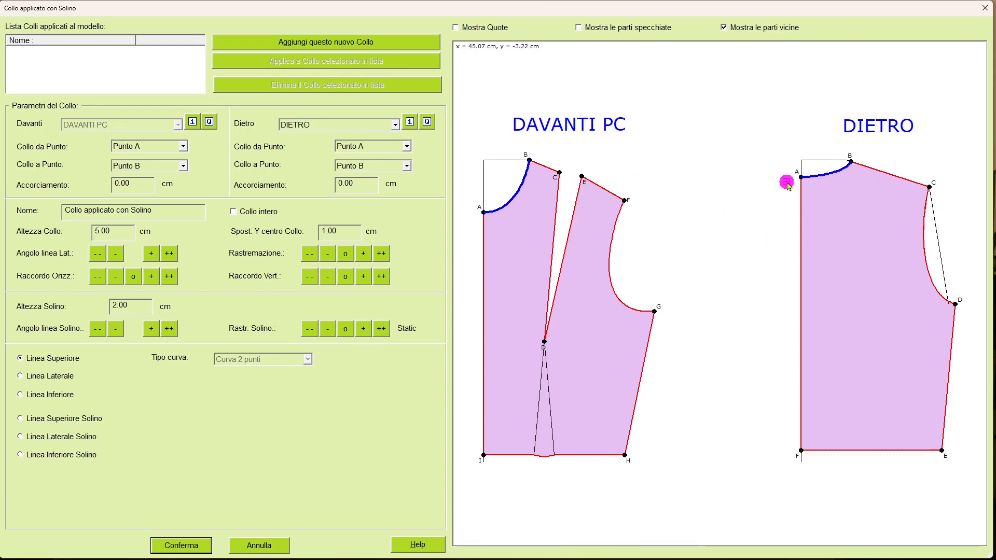
{"action": "left_click", "coordinate": [406, 146]}
{"action": "left_click", "coordinate": [406, 145]}
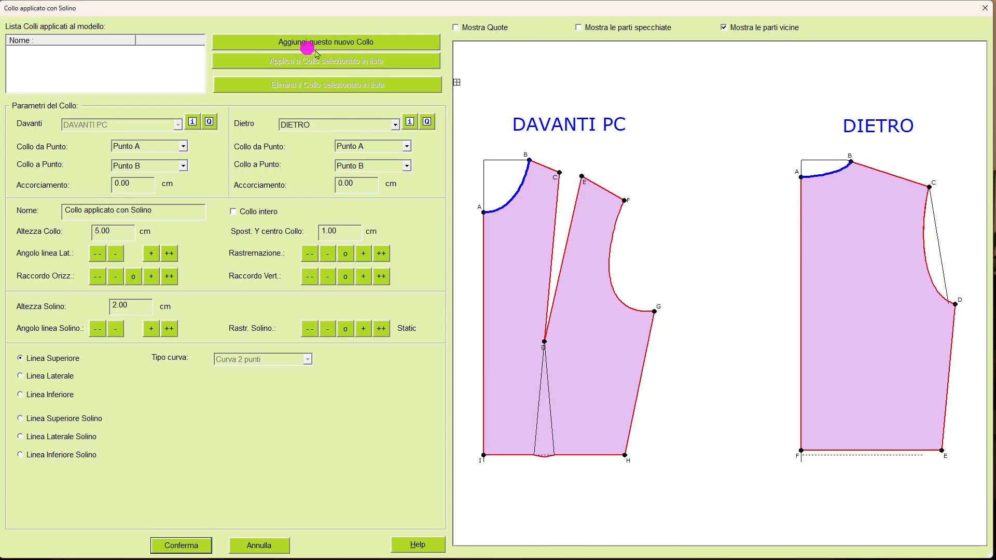
{"action": "left_click", "coordinate": [366, 42]}
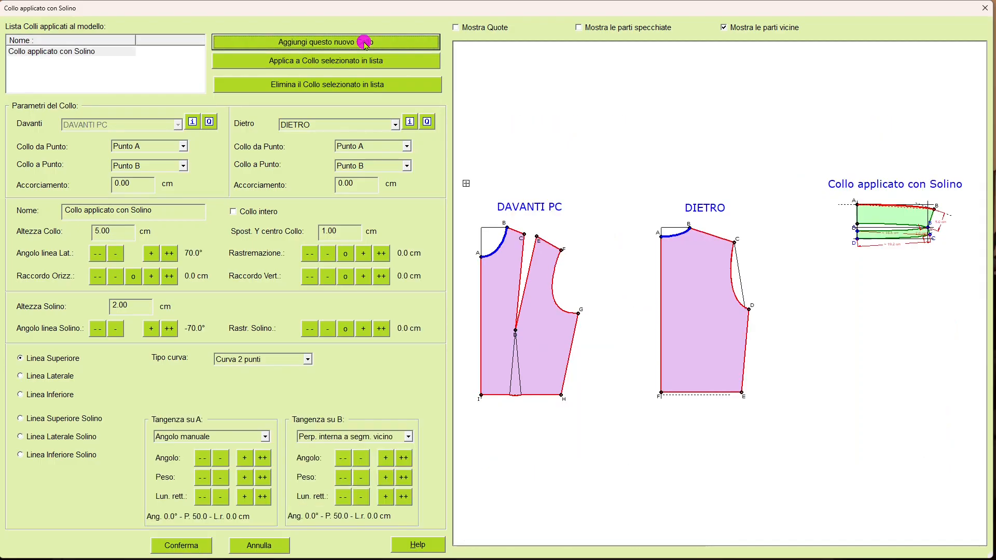
Turn off the display of the neighbouring parts so the preview contains only the collar and its stand
{"action": "scroll", "coordinate": [930, 217], "scroll_direction": "up", "scroll_amount": 3}
{"action": "middle_click_drag", "start_coordinate": [826, 384], "coordinate": [681, 407]}
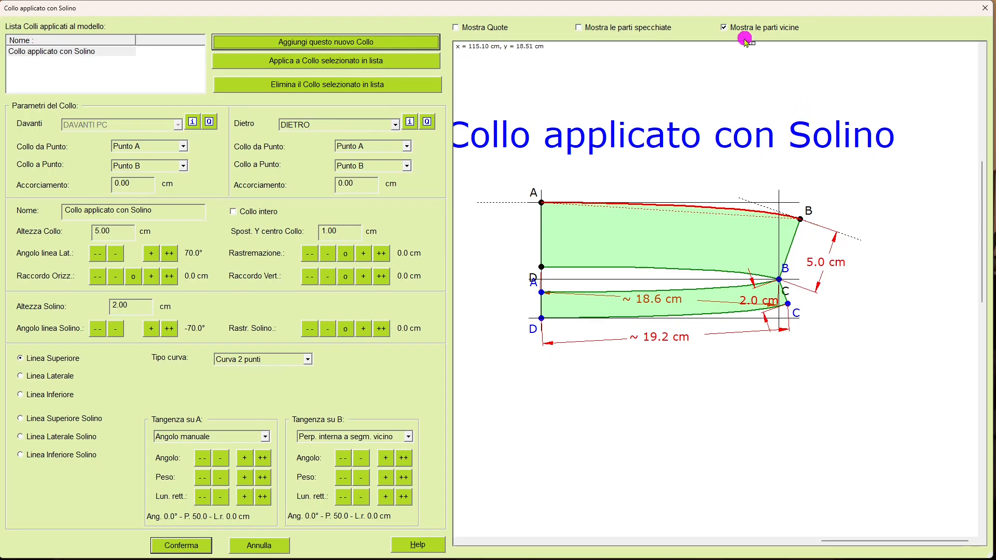
{"action": "left_click", "coordinate": [762, 30]}
{"action": "scroll", "coordinate": [906, 224], "scroll_direction": "up", "scroll_amount": 3}
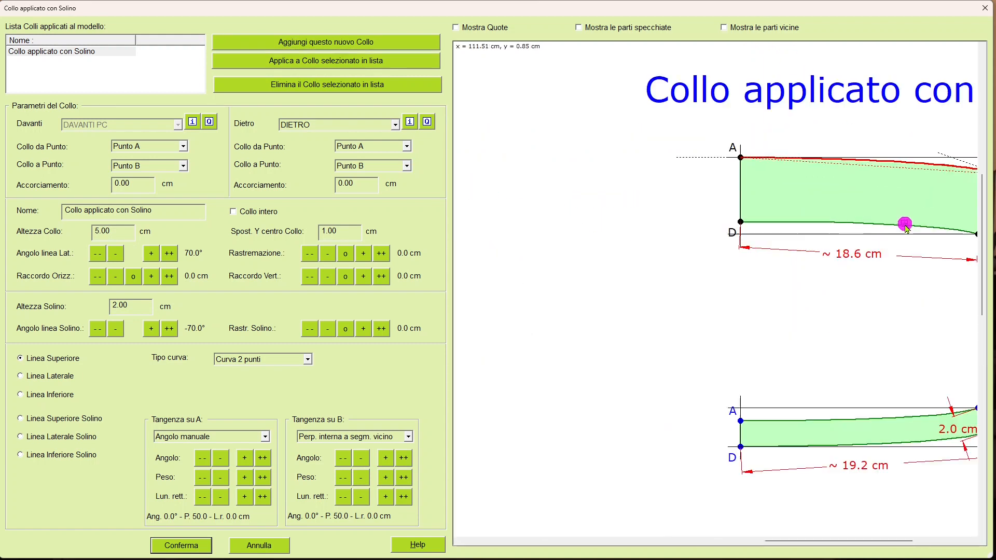
{"action": "scroll", "coordinate": [647, 309], "scroll_direction": "down", "scroll_amount": 3}
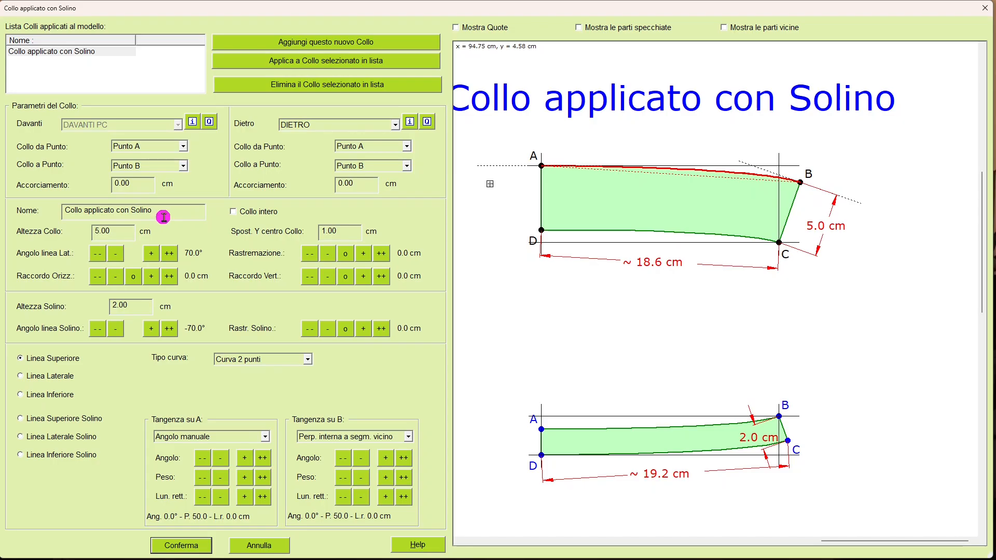
Rename the collar as Collo 1 and set its height to 7 cm, applying both changes to the listed collar
{"action": "left_click_drag", "start_coordinate": [164, 212], "coordinate": [2, 220]}
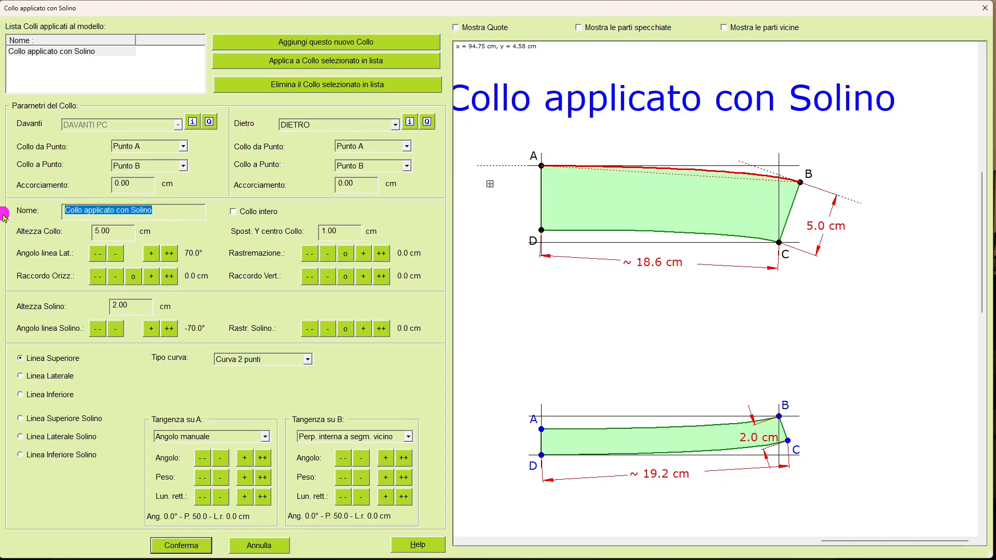
{"action": "type", "text": "Collo 1"}
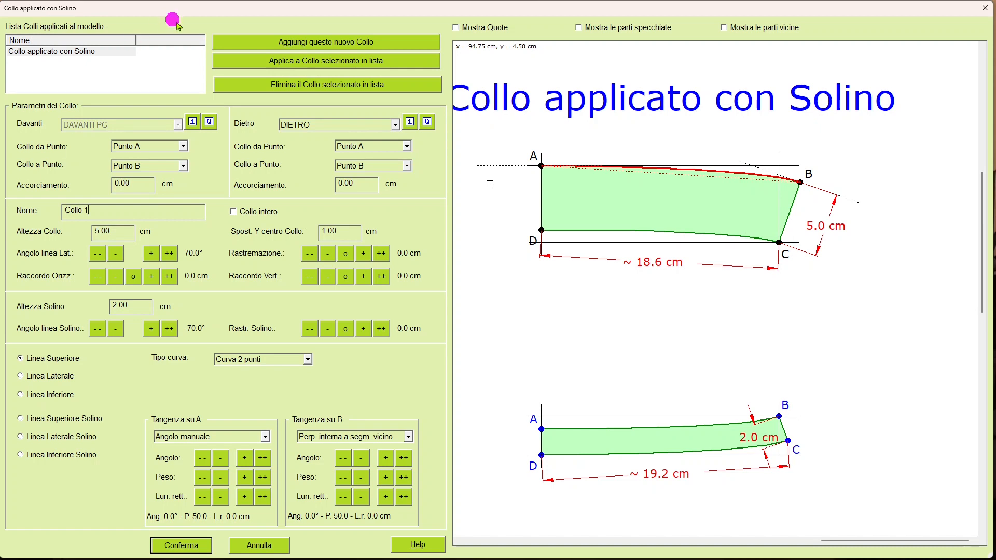
{"action": "left_click", "coordinate": [304, 58]}
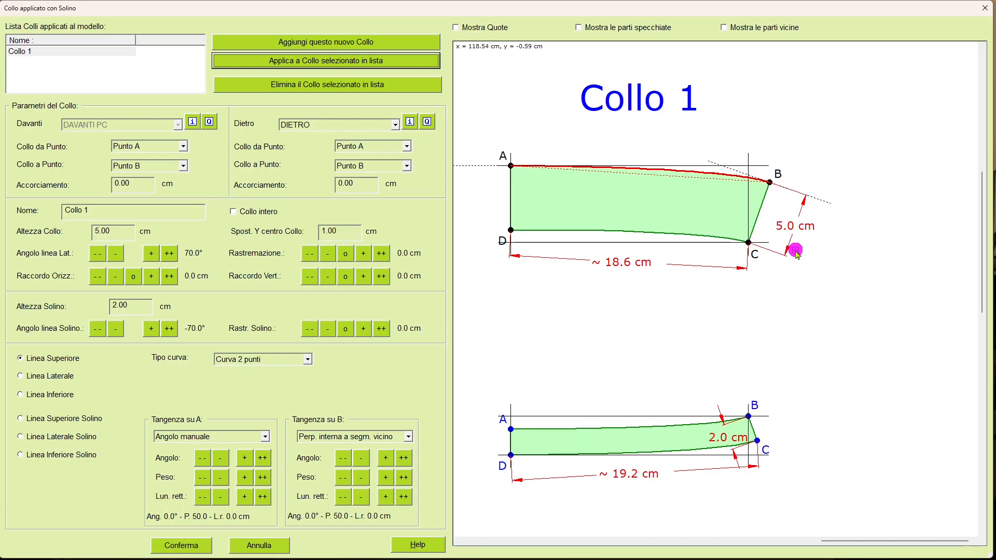
{"action": "left_click", "coordinate": [114, 233]}
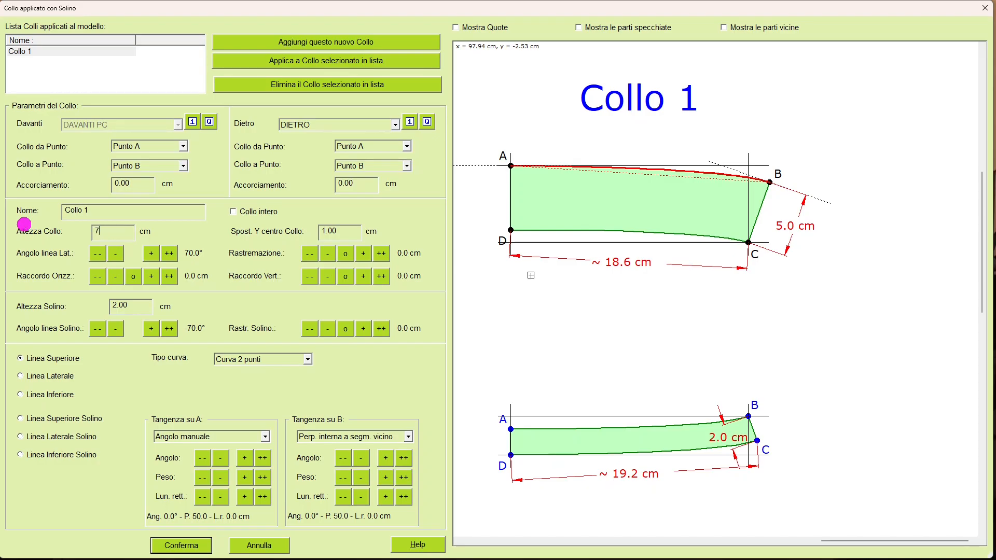
{"action": "left_click", "coordinate": [329, 61]}
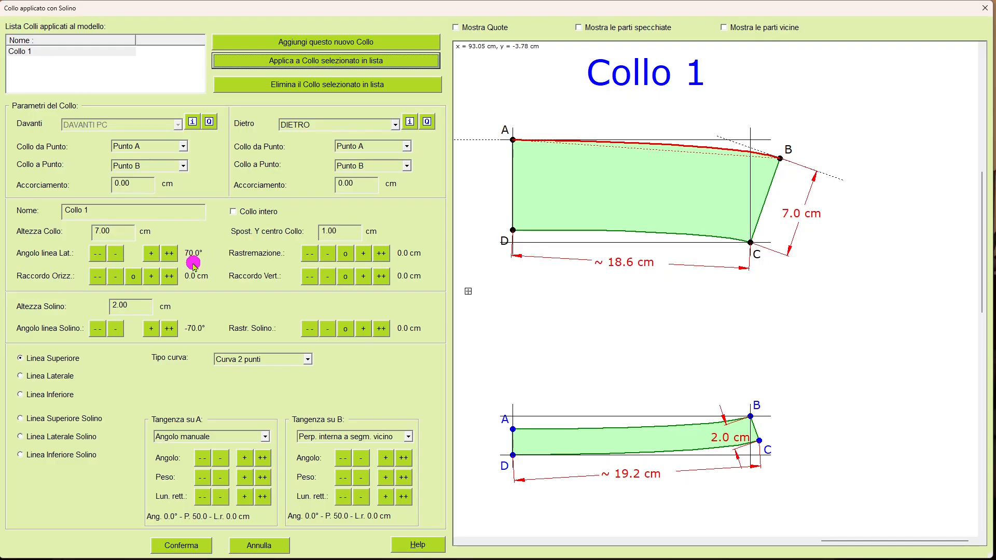
Increase the collar's side line angle to 95° and bring it back to 90°
{"action": "scroll", "coordinate": [756, 239], "scroll_direction": "up", "scroll_amount": 3}
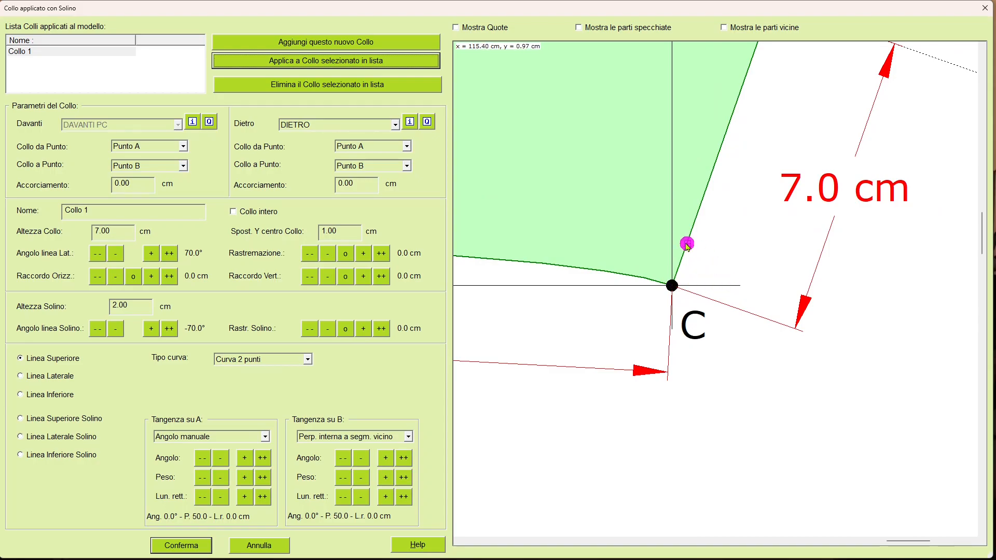
{"action": "scroll", "coordinate": [723, 283], "scroll_direction": "down", "scroll_amount": 3}
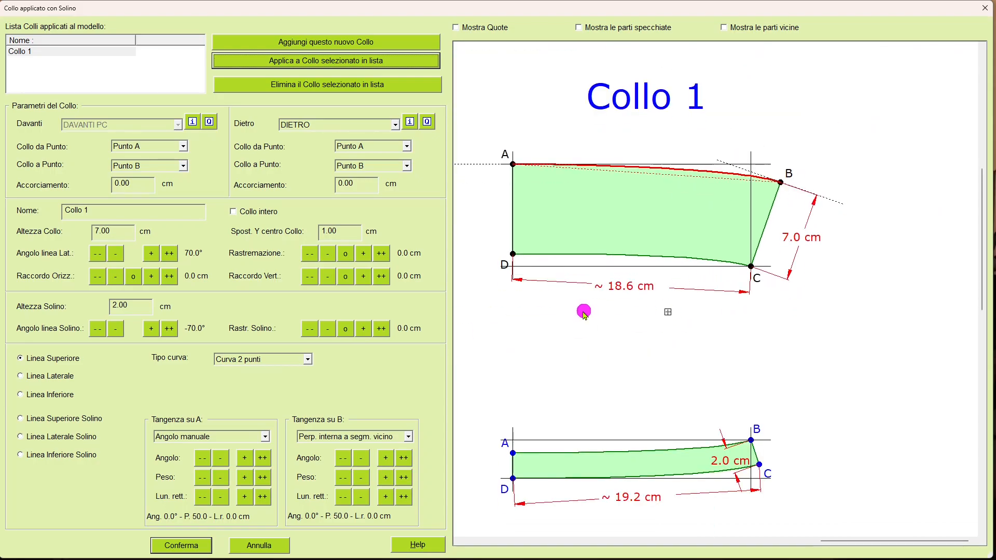
{"action": "left_click", "coordinate": [169, 254]}
{"action": "left_click", "coordinate": [169, 254]}
{"action": "left_click", "coordinate": [169, 255]}
{"action": "left_click", "coordinate": [169, 254]}
{"action": "left_click", "coordinate": [169, 255]}
{"action": "left_click", "coordinate": [169, 254]}
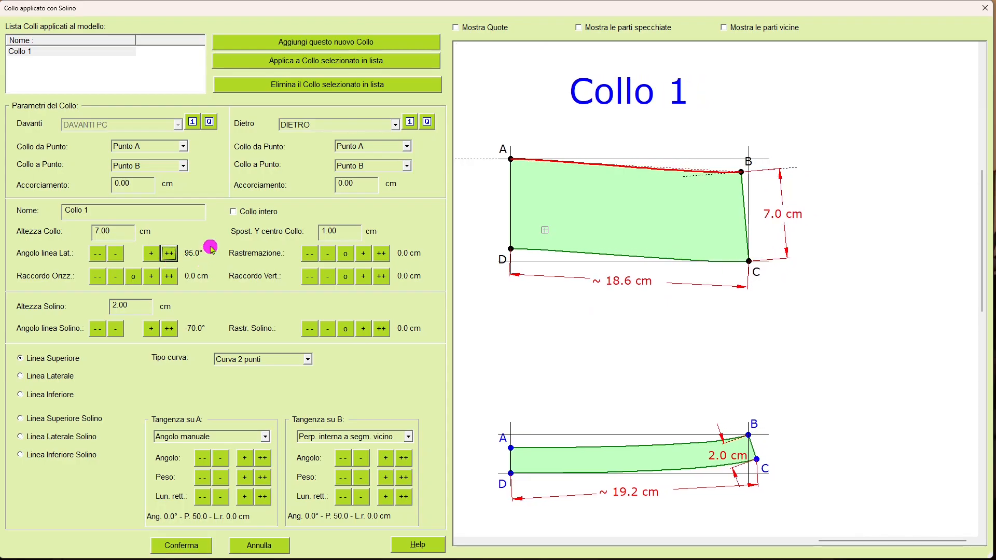
{"action": "left_click", "coordinate": [97, 254]}
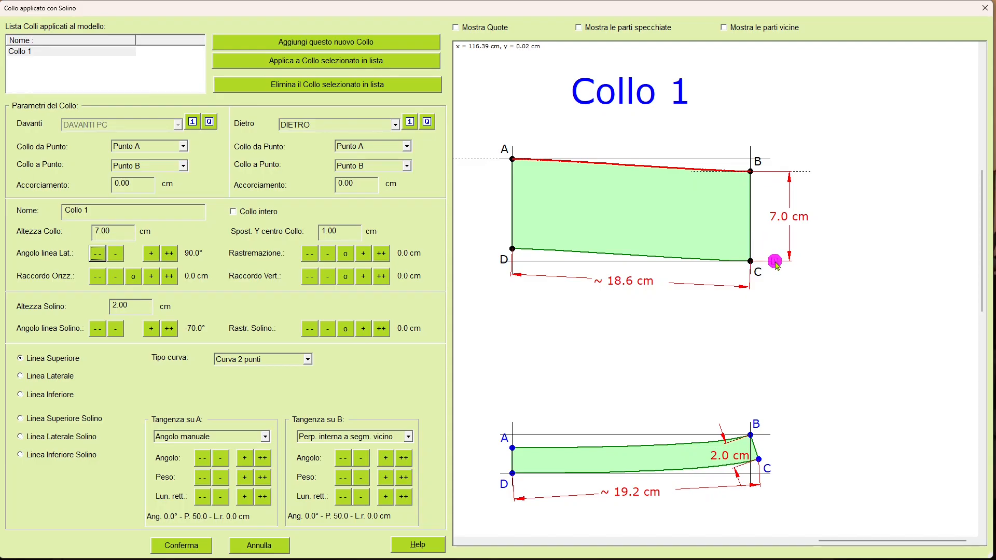
Reduce the collar's side line angle to 35° and raise it to 60°
{"action": "left_click", "coordinate": [98, 254]}
{"action": "left_click", "coordinate": [97, 254]}
{"action": "left_click", "coordinate": [98, 254]}
{"action": "left_click", "coordinate": [98, 253]}
{"action": "left_click", "coordinate": [98, 254]}
{"action": "left_click", "coordinate": [99, 253]}
{"action": "left_click", "coordinate": [98, 253]}
{"action": "left_click", "coordinate": [98, 254]}
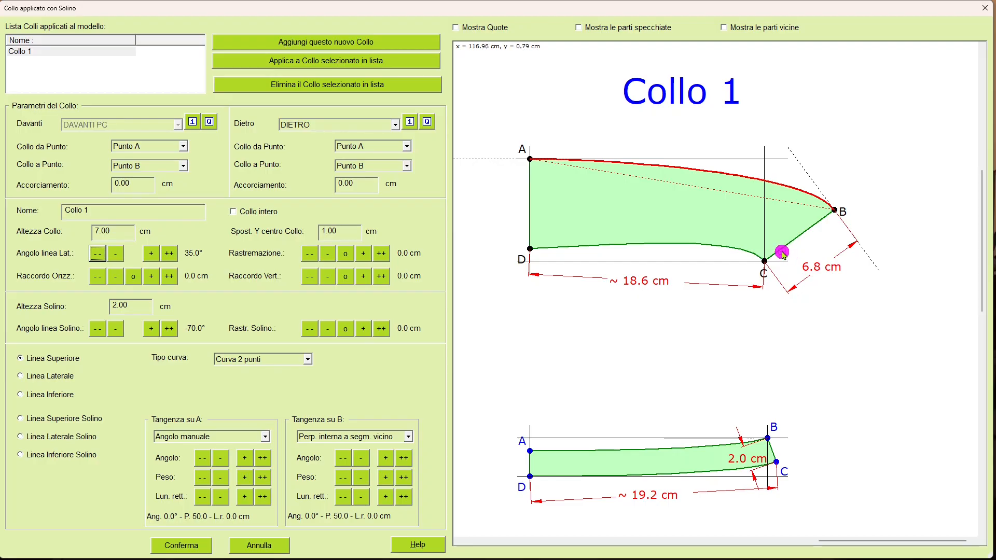
{"action": "left_click", "coordinate": [168, 254]}
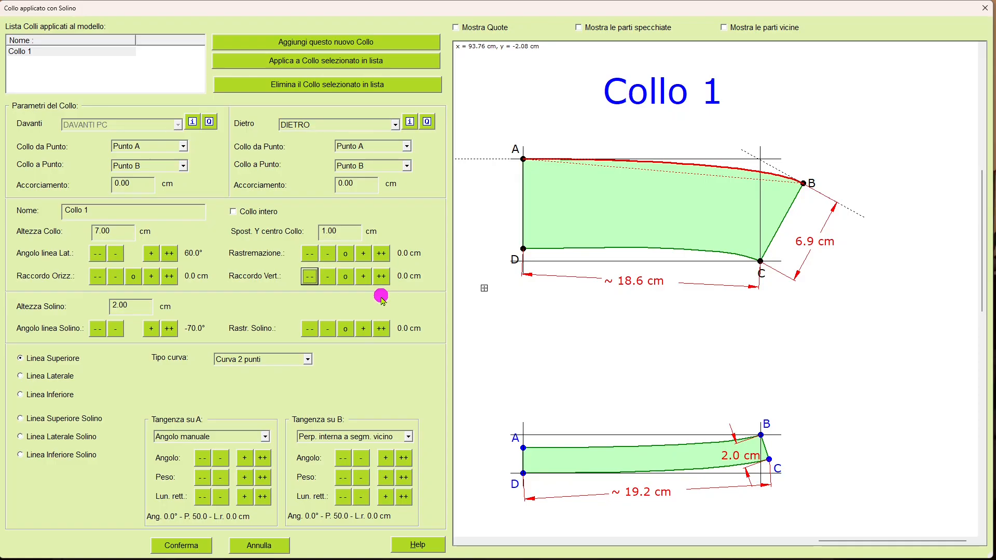
Round the collar tip with a 4.5 cm vertical blend and a 1.6 cm horizontal blend
{"action": "left_click", "coordinate": [382, 278]}
{"action": "left_click", "coordinate": [382, 278]}
{"action": "left_click", "coordinate": [382, 278]}
{"action": "left_click", "coordinate": [382, 278]}
{"action": "left_click", "coordinate": [381, 277]}
{"action": "left_click", "coordinate": [382, 277]}
{"action": "left_click", "coordinate": [382, 277]}
{"action": "left_click", "coordinate": [382, 278]}
{"action": "left_click", "coordinate": [382, 278]}
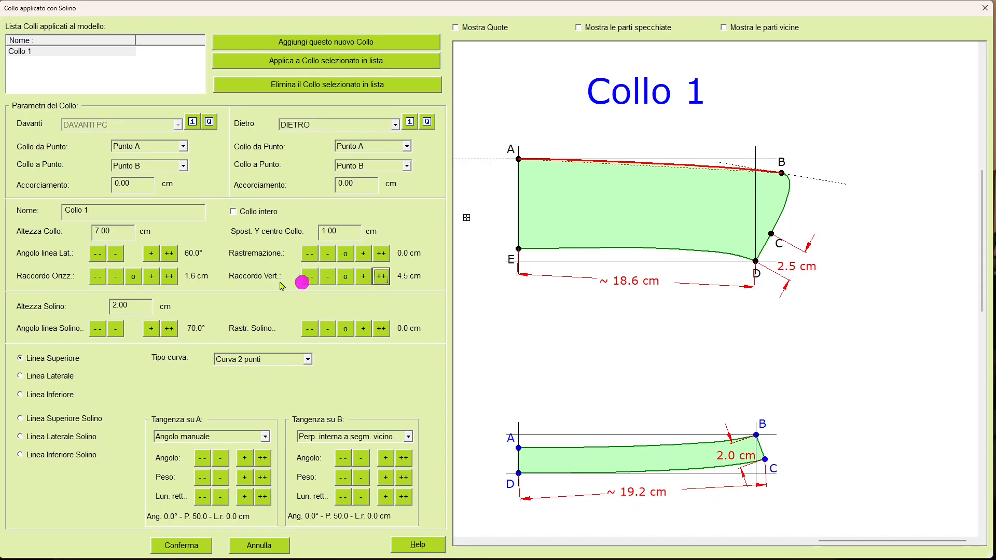
Try a horizontal blend of 3.2 cm on the collar tip, and reset both the horizontal and vertical blends to zero
{"action": "left_click", "coordinate": [97, 277]}
{"action": "left_click", "coordinate": [97, 277]}
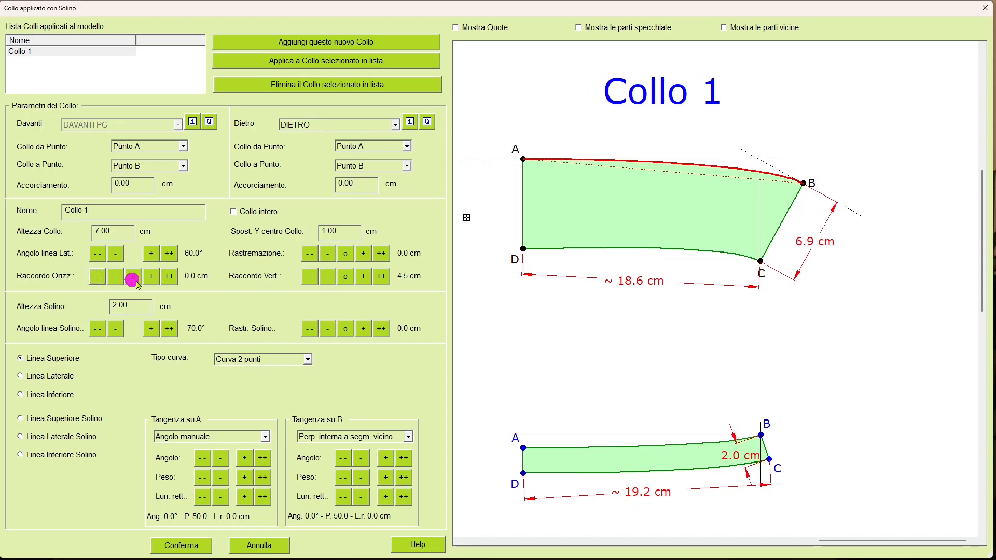
{"action": "left_click", "coordinate": [168, 277]}
{"action": "left_click", "coordinate": [168, 278]}
{"action": "left_click", "coordinate": [168, 277]}
{"action": "left_click", "coordinate": [168, 277]}
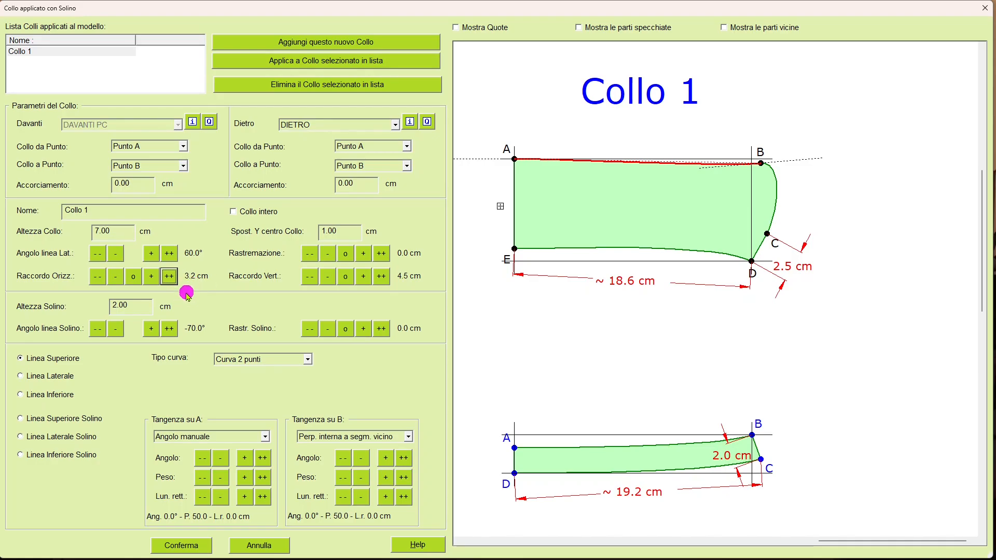
{"action": "left_click", "coordinate": [132, 276]}
{"action": "left_click", "coordinate": [345, 276]}
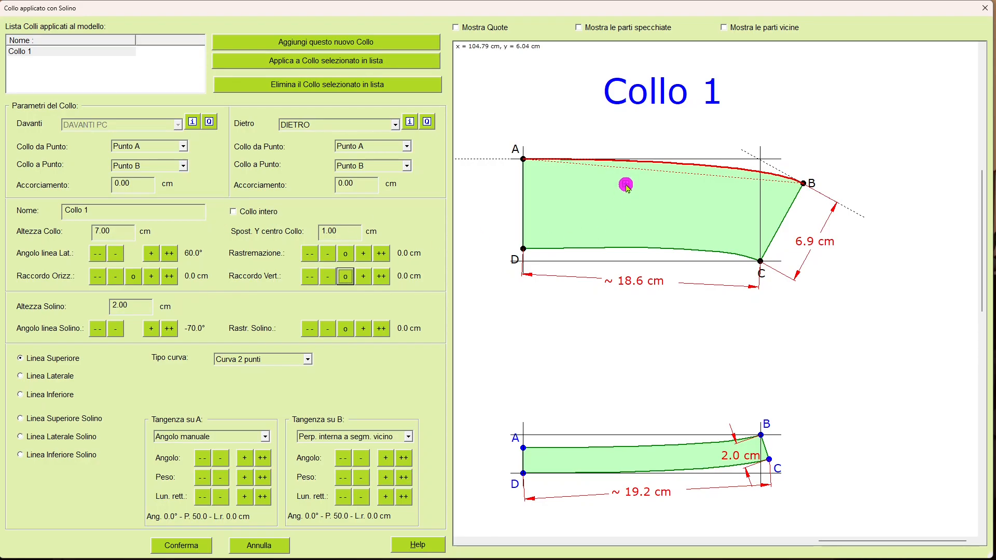
Apply the Collo intero option to preview the full collar, and restore the half collar
{"action": "left_click", "coordinate": [263, 213]}
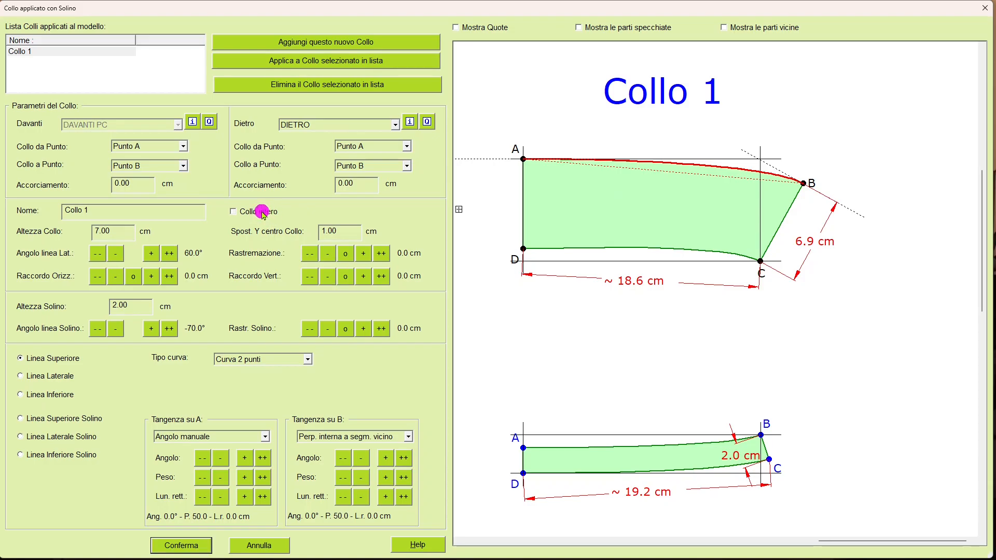
{"action": "left_click", "coordinate": [333, 61]}
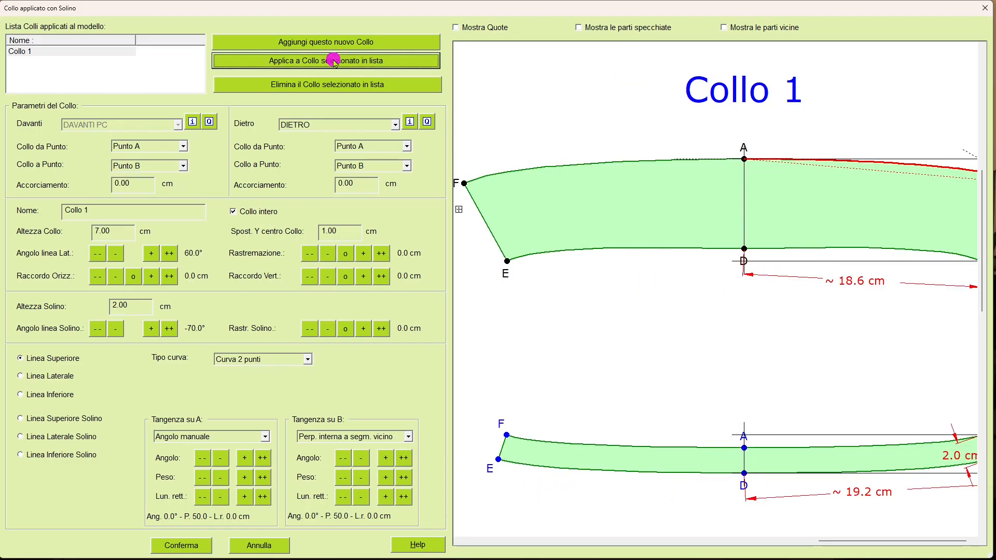
{"action": "scroll", "coordinate": [707, 318], "scroll_direction": "down", "scroll_amount": 2}
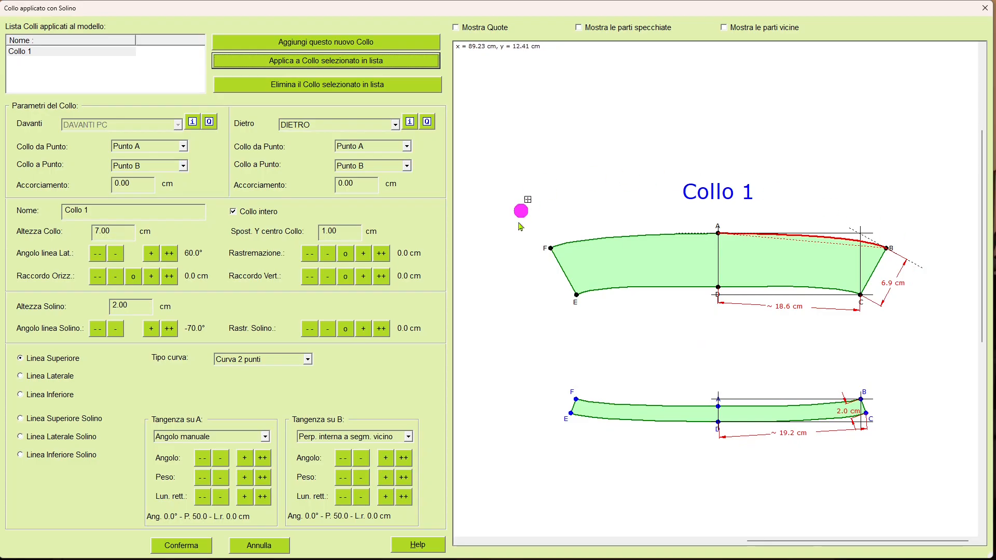
{"action": "left_click", "coordinate": [263, 212]}
{"action": "left_click", "coordinate": [363, 64]}
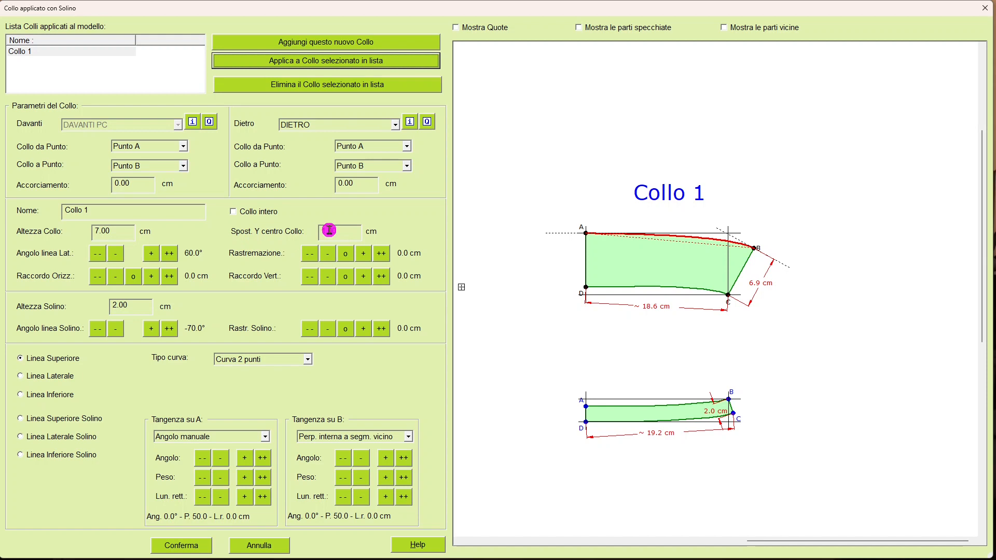
Set the vertical shift of the collar centre (Spost. Y centro Collo) to 3 cm and apply it to Collo 1
{"action": "scroll", "coordinate": [573, 309], "scroll_direction": "up", "scroll_amount": 2}
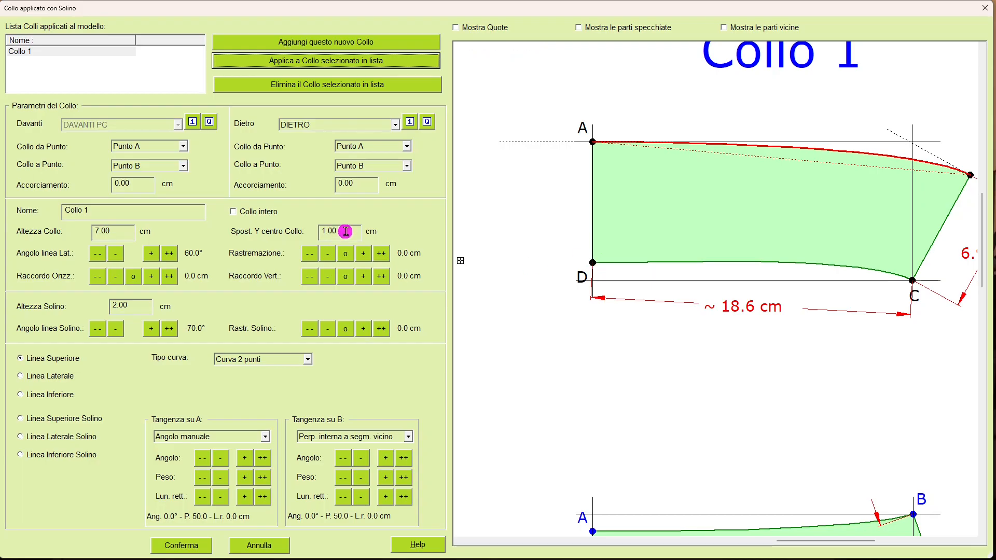
{"action": "scroll", "coordinate": [649, 303], "scroll_direction": "up", "scroll_amount": 2}
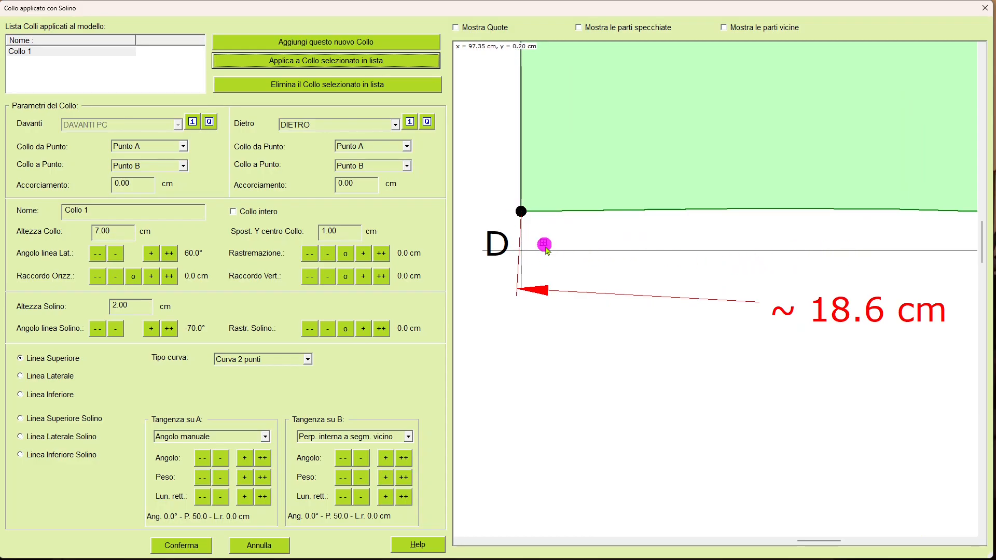
{"action": "scroll", "coordinate": [544, 253], "scroll_direction": "down", "scroll_amount": 2}
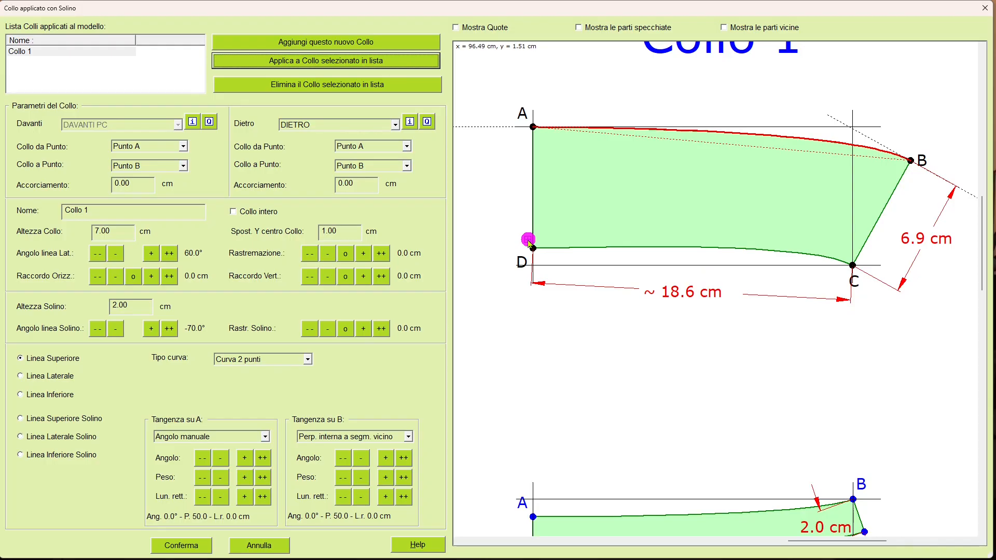
{"action": "scroll", "coordinate": [529, 405], "scroll_direction": "down", "scroll_amount": 3}
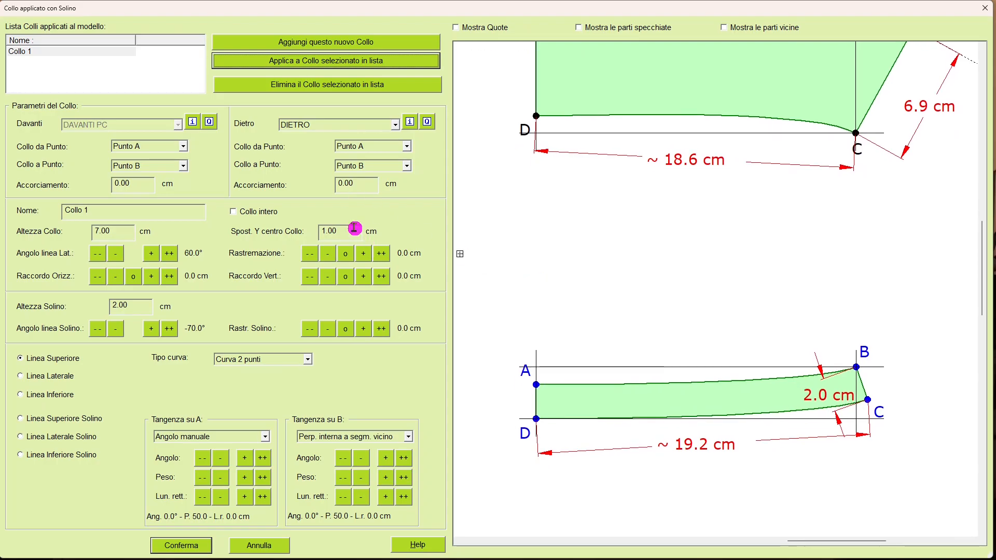
{"action": "middle_click_drag", "start_coordinate": [554, 346], "coordinate": [562, 285]}
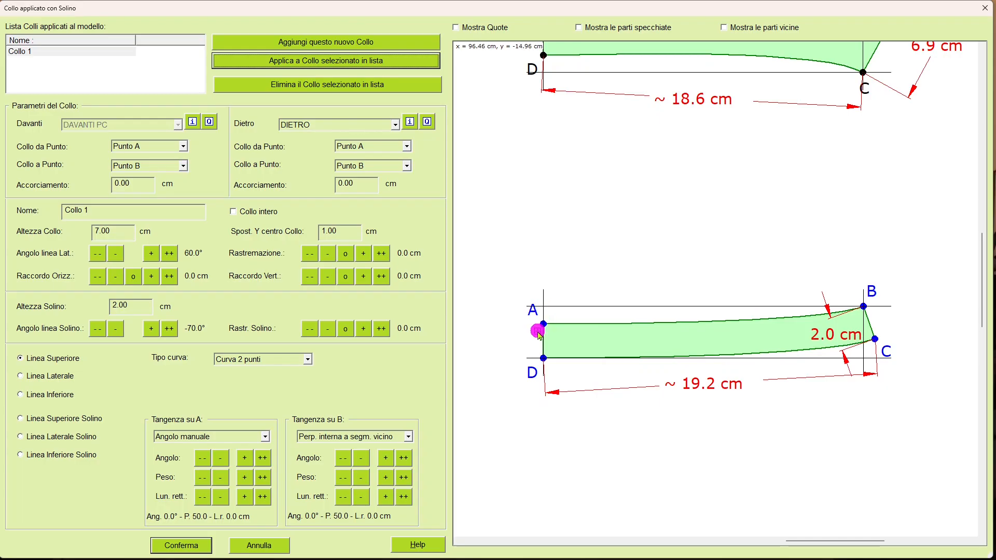
{"action": "left_click_drag", "start_coordinate": [603, 237], "coordinate": [588, 288]}
{"action": "left_click", "coordinate": [350, 235]}
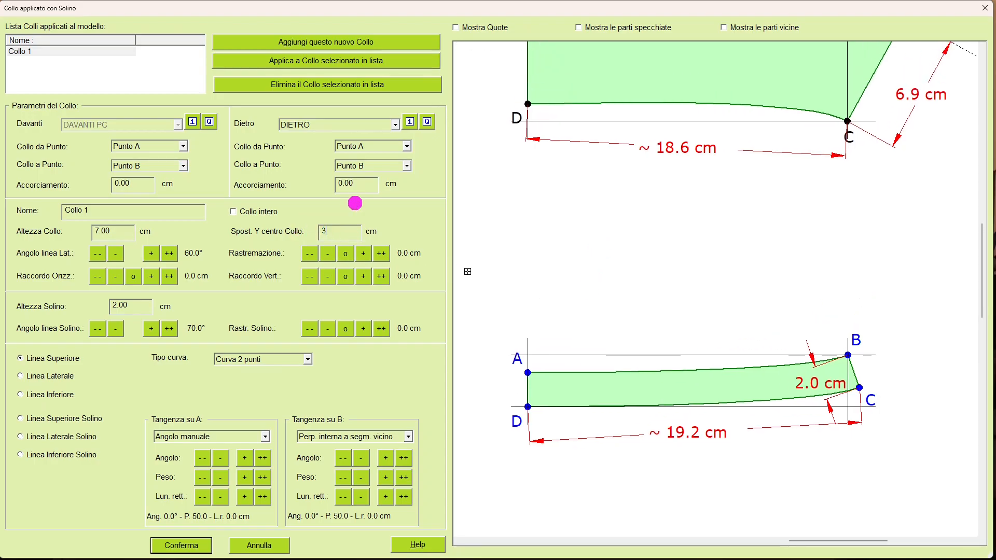
{"action": "type", "text": "3"}
{"action": "left_click", "coordinate": [324, 60]}
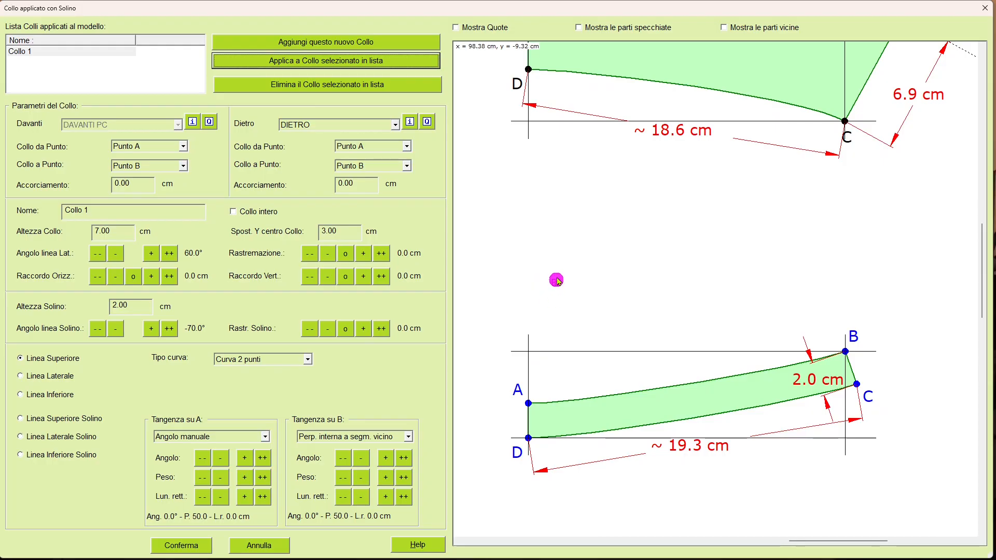
Set the vertical shift of the collar centre (Spost. Y centro Collo) to 1 cm and apply it to Collo 1
{"action": "left_click_drag", "start_coordinate": [556, 280], "coordinate": [563, 303]}
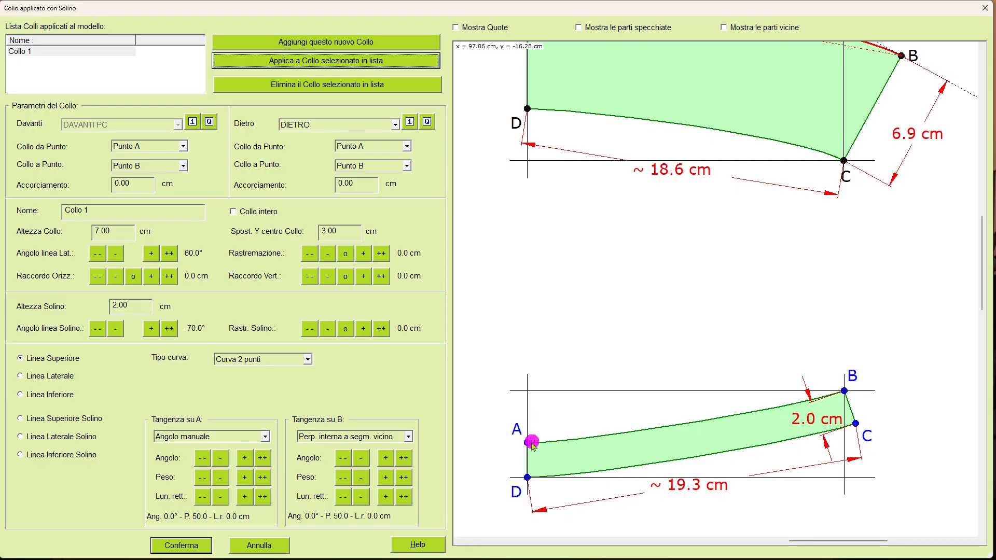
{"action": "double_click", "coordinate": [342, 232]}
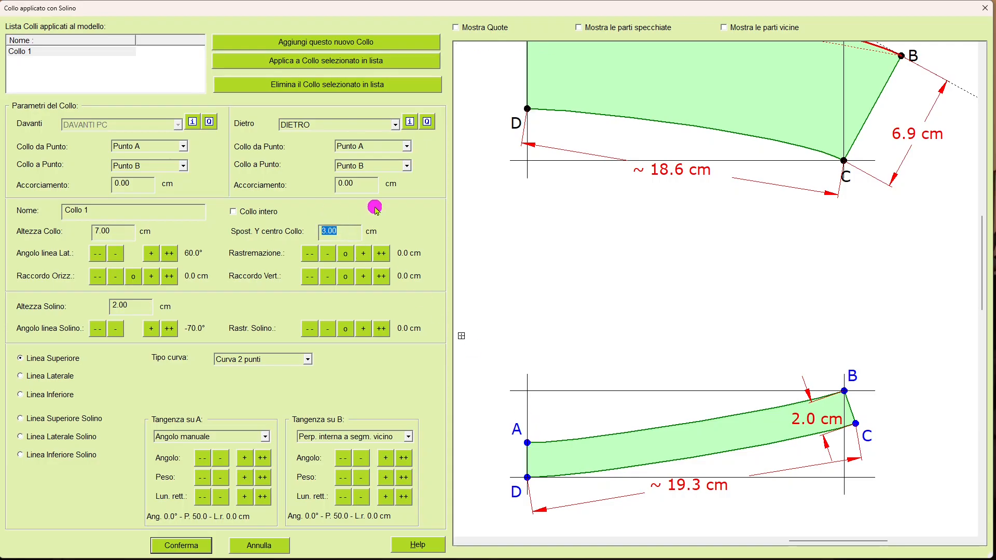
{"action": "left_click", "coordinate": [350, 61]}
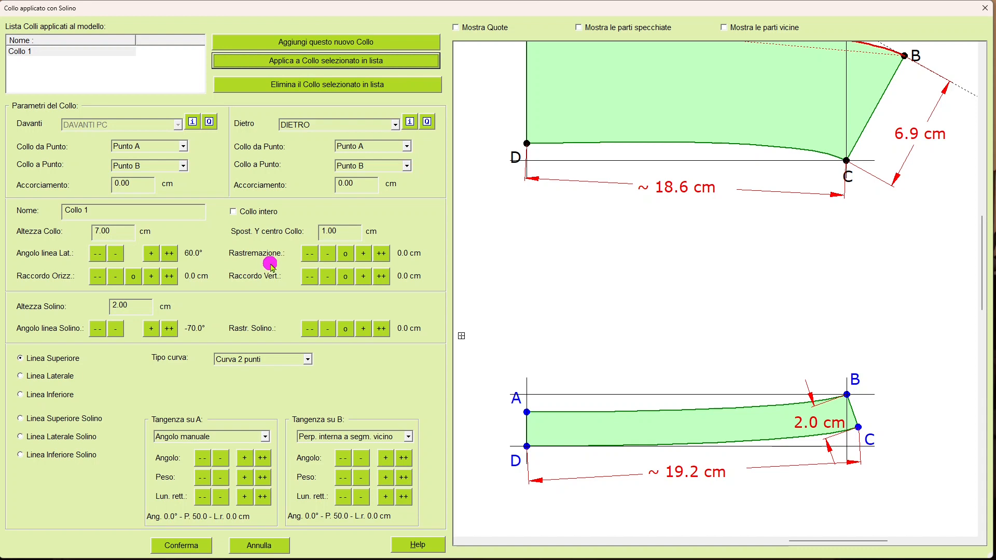
Increase the collar's Rastremazione to 3.5 cm to lengthen the collar tip
{"action": "middle_click_drag", "start_coordinate": [664, 278], "coordinate": [627, 341]}
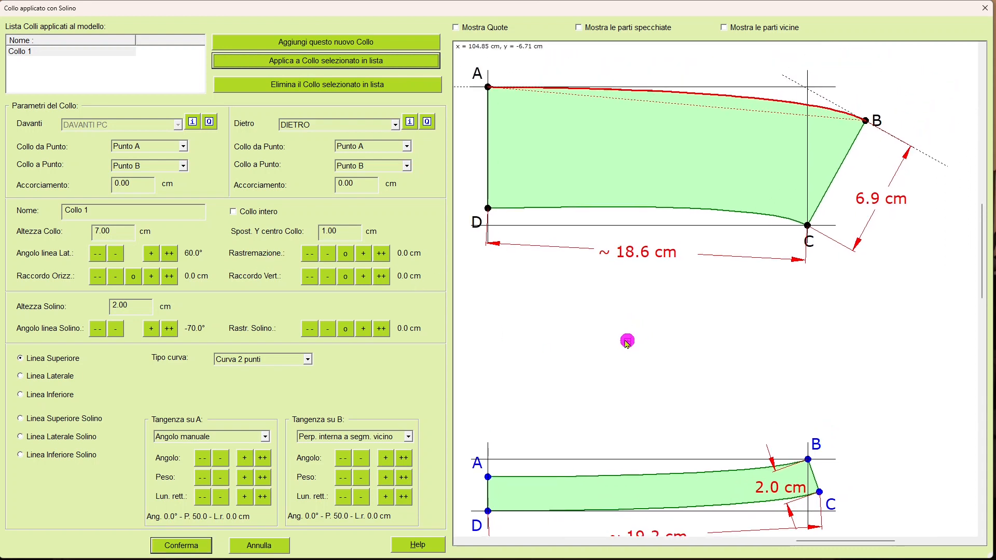
{"action": "left_click", "coordinate": [381, 253]}
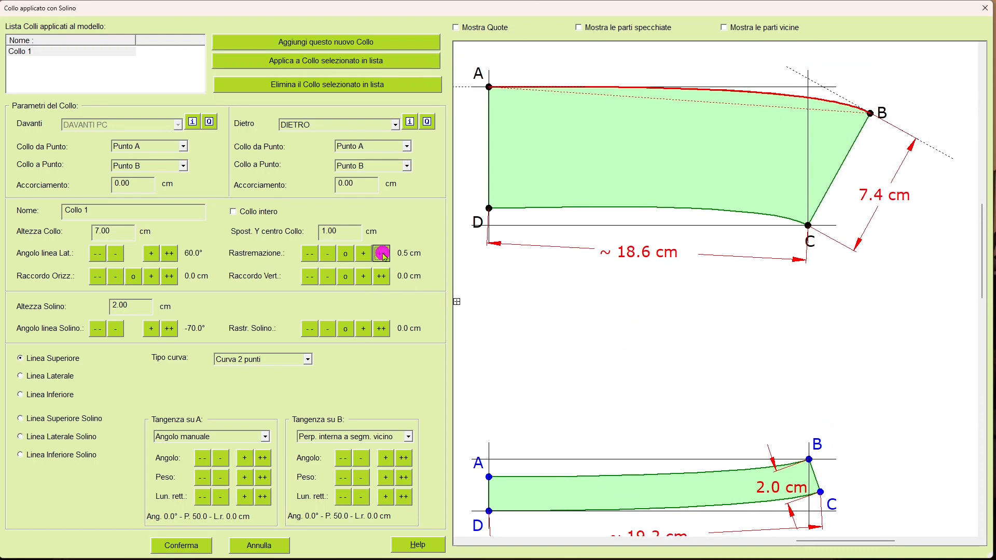
{"action": "left_click", "coordinate": [381, 253]}
{"action": "left_click", "coordinate": [381, 254]}
{"action": "left_click", "coordinate": [381, 253]}
{"action": "left_click", "coordinate": [381, 254]}
{"action": "middle_click_drag", "start_coordinate": [747, 341], "coordinate": [742, 352]}
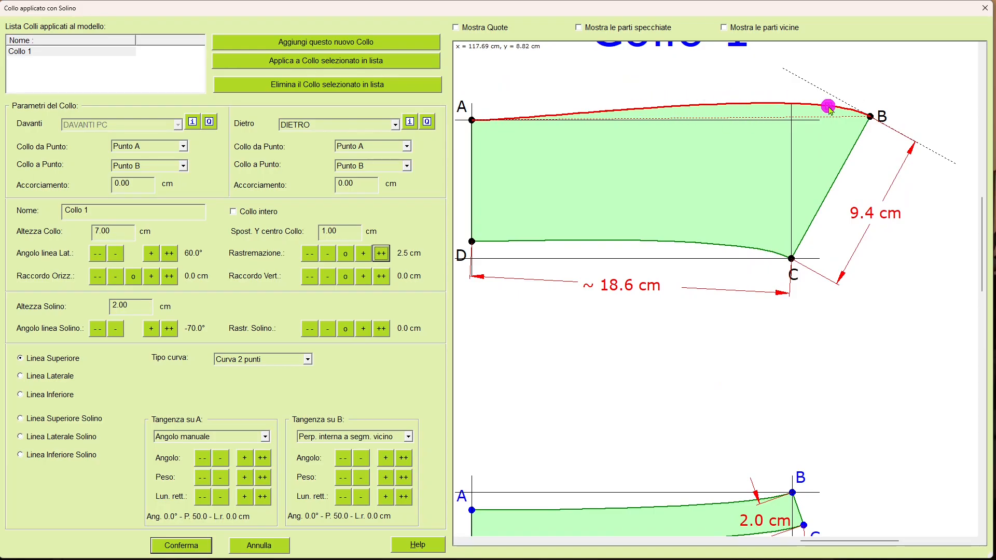
{"action": "left_click", "coordinate": [381, 253]}
{"action": "left_click", "coordinate": [382, 254]}
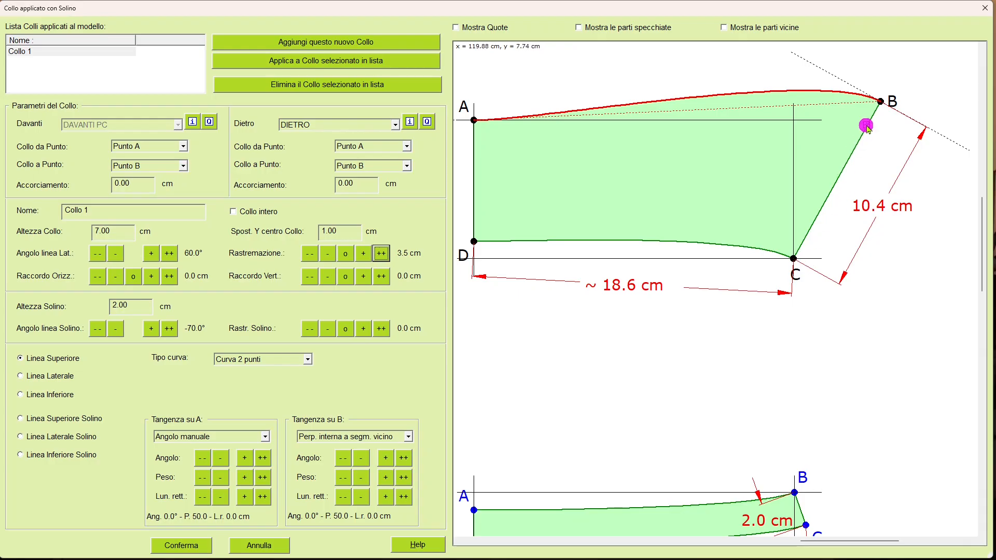
Set the stand height (Altezza Solino) to 3 cm and apply it to Collo 1
{"action": "mouse_move", "coordinate": [560, 371]}
{"action": "middle_mouse_down"}
{"action": "mouse_move", "coordinate": [576, 285]}
{"action": "mouse_move", "coordinate": [621, 207]}
{"action": "mouse_move", "coordinate": [612, 203]}
{"action": "middle_mouse_up"}
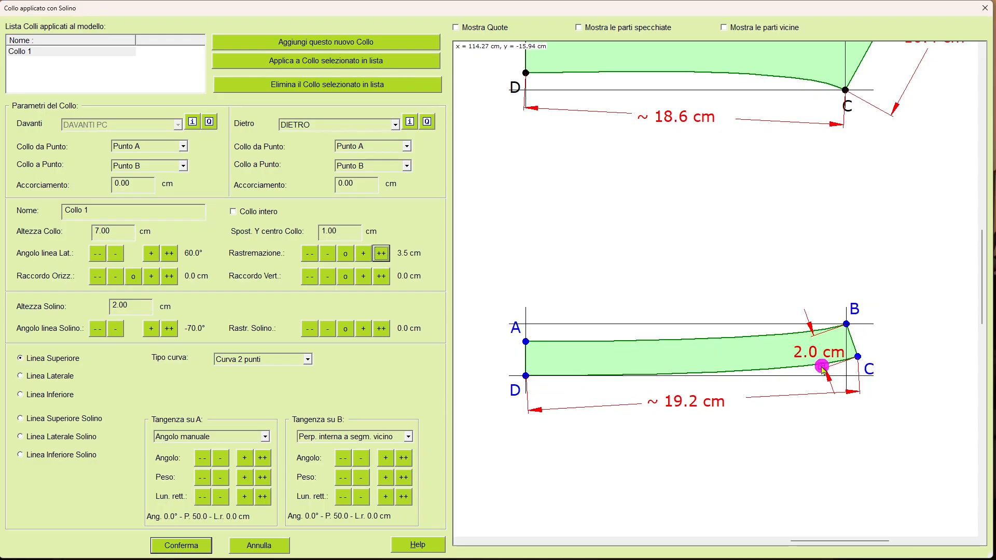
{"action": "double_click", "coordinate": [138, 306]}
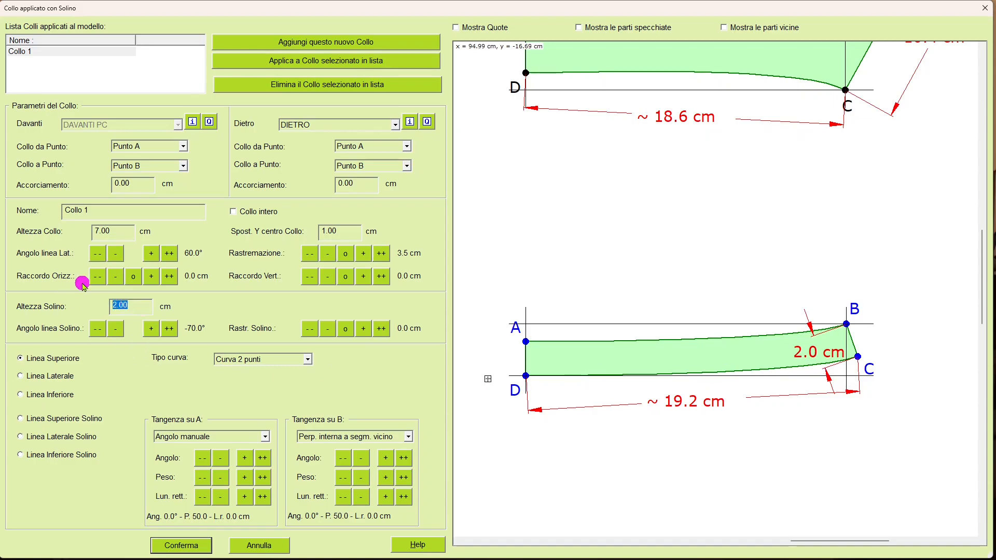
{"action": "left_click", "coordinate": [328, 61]}
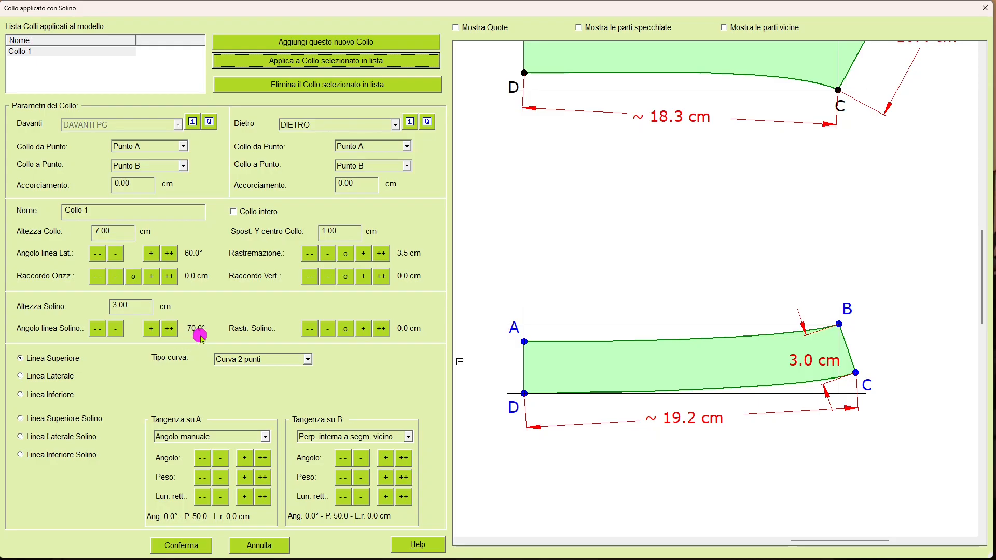
Try a stand line angle (Angolo linea Solino) of -50° on the stand's front end
{"action": "scroll", "coordinate": [814, 380], "scroll_direction": "up", "scroll_amount": 3}
{"action": "middle_click_drag", "start_coordinate": [823, 362], "coordinate": [777, 353]}
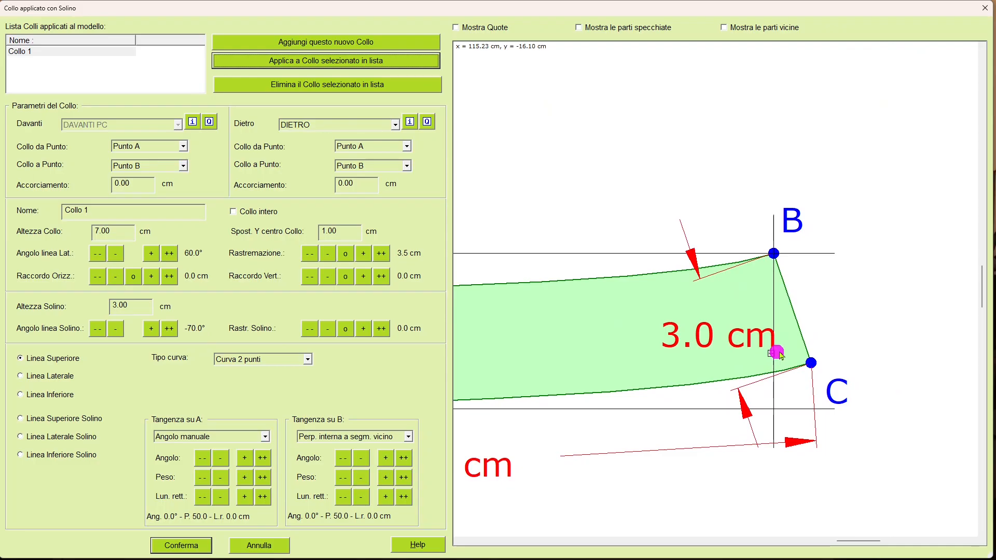
{"action": "left_click", "coordinate": [786, 368]}
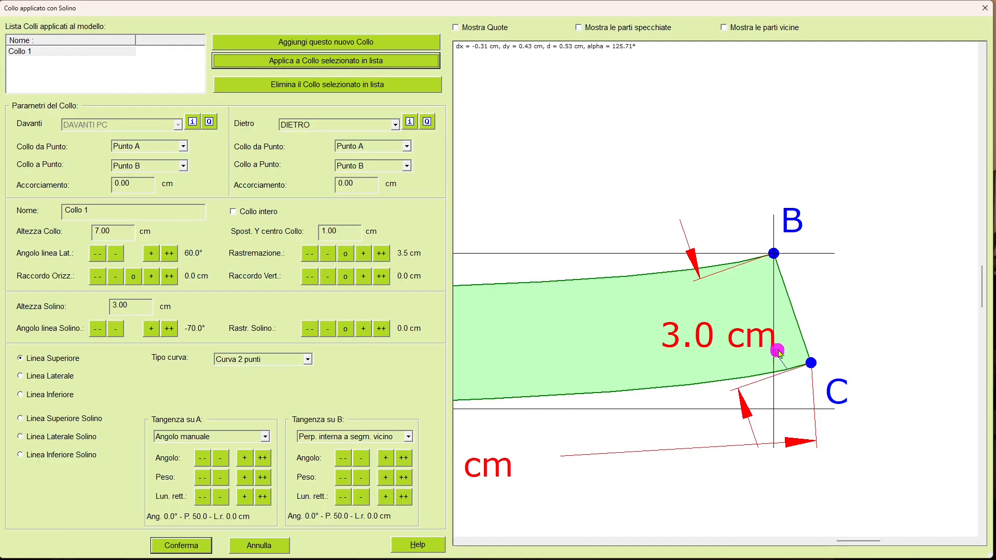
{"action": "left_click", "coordinate": [170, 328]}
{"action": "left_click", "coordinate": [169, 329]}
{"action": "left_click", "coordinate": [170, 328]}
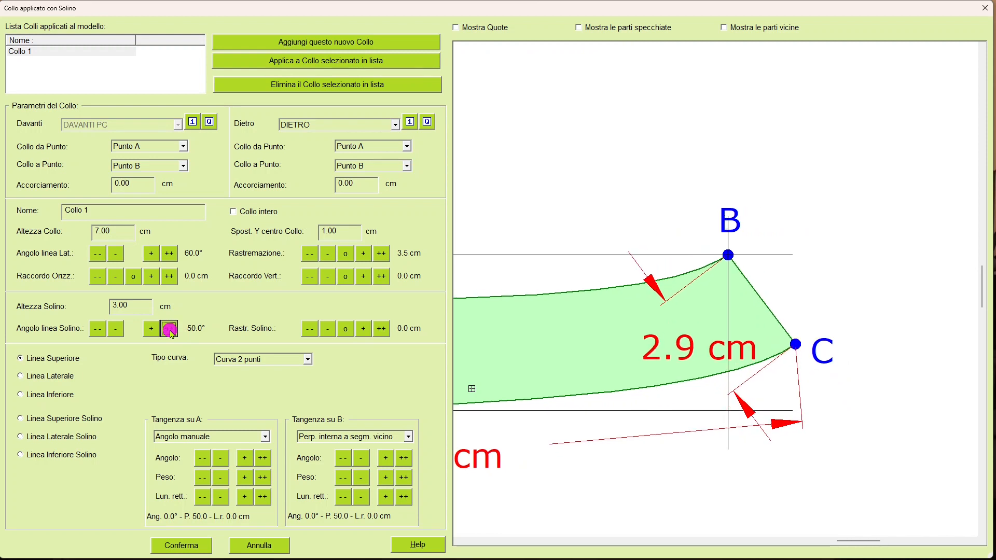
Try a stand line angle of -80°, and restore the angle to -70°
{"action": "left_click", "coordinate": [98, 329]}
{"action": "left_click", "coordinate": [98, 329]}
{"action": "left_click", "coordinate": [98, 328]}
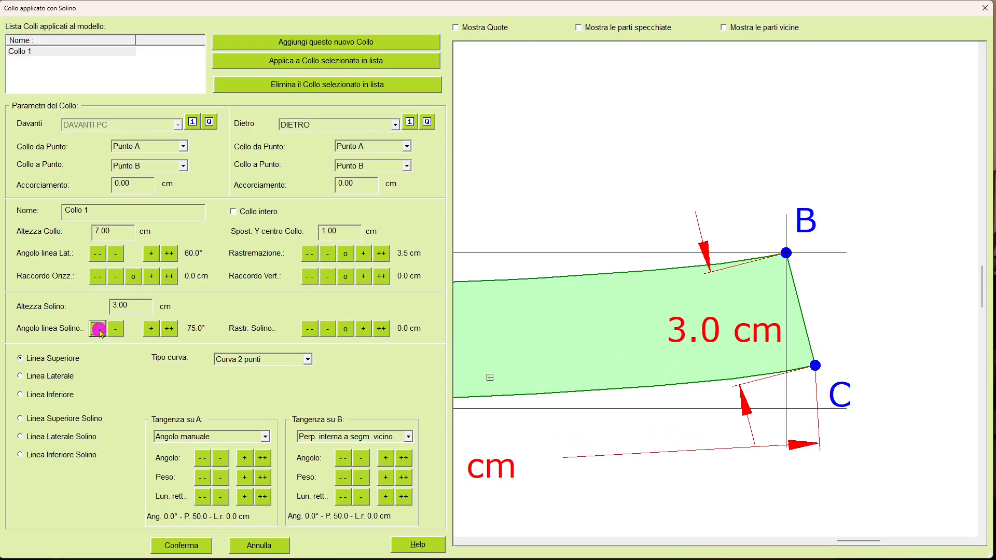
{"action": "left_click", "coordinate": [99, 329]}
{"action": "left_click", "coordinate": [765, 386]}
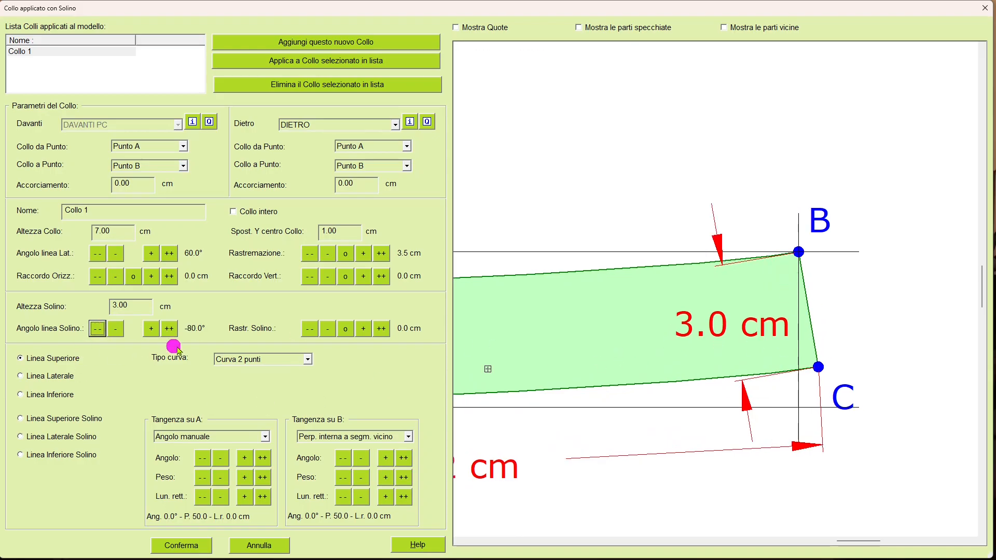
{"action": "left_click", "coordinate": [169, 329]}
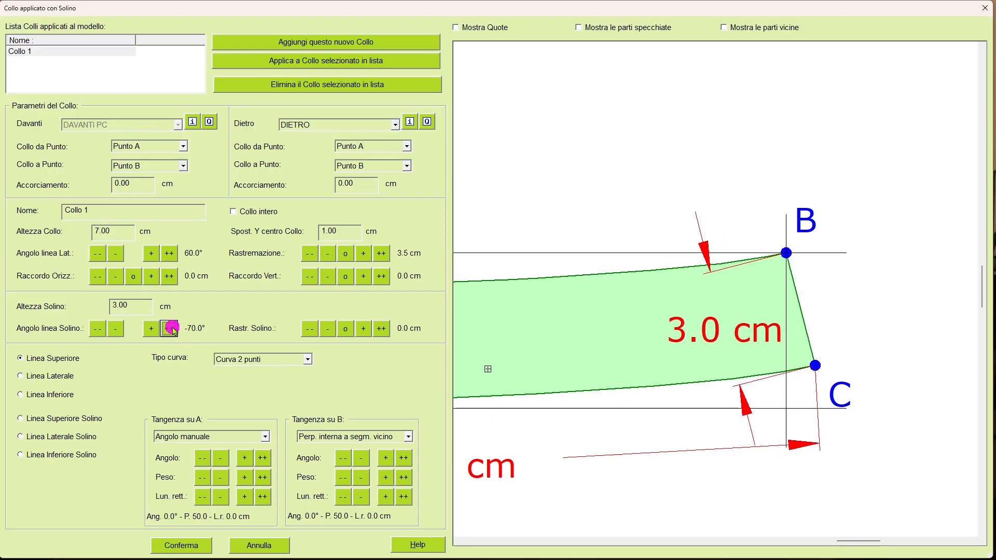
Try a stand taper (Rastr. Solino) of 2 cm
{"action": "scroll", "coordinate": [661, 384], "scroll_direction": "down", "scroll_amount": 2}
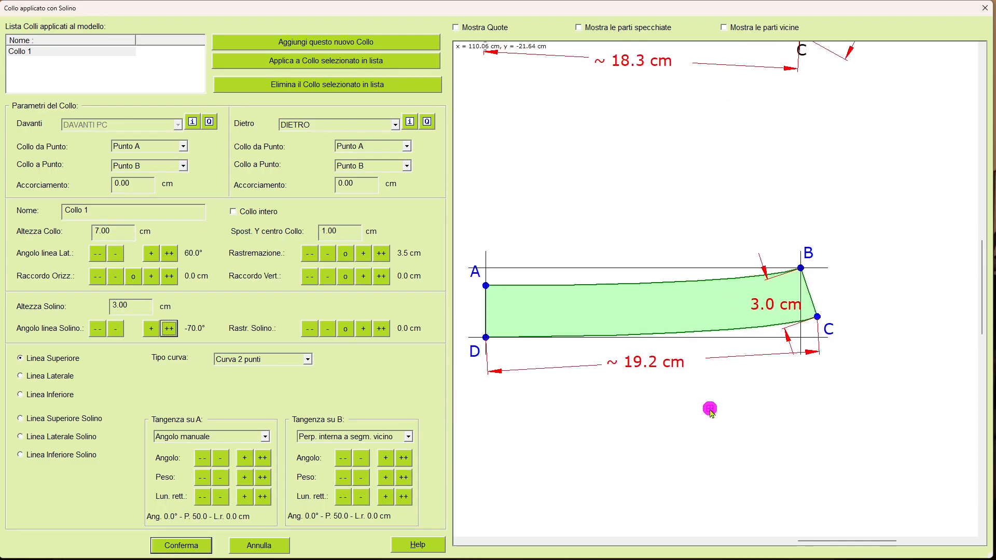
{"action": "scroll", "coordinate": [710, 405], "scroll_direction": "down", "scroll_amount": 1}
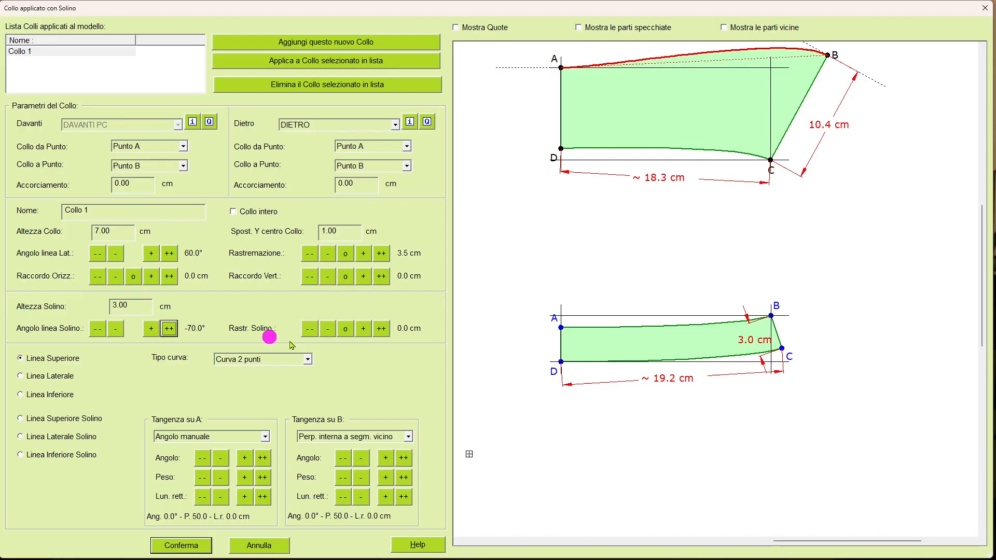
{"action": "left_click", "coordinate": [382, 329]}
{"action": "left_click", "coordinate": [383, 329]}
{"action": "left_click", "coordinate": [382, 329]}
{"action": "left_click", "coordinate": [382, 329]}
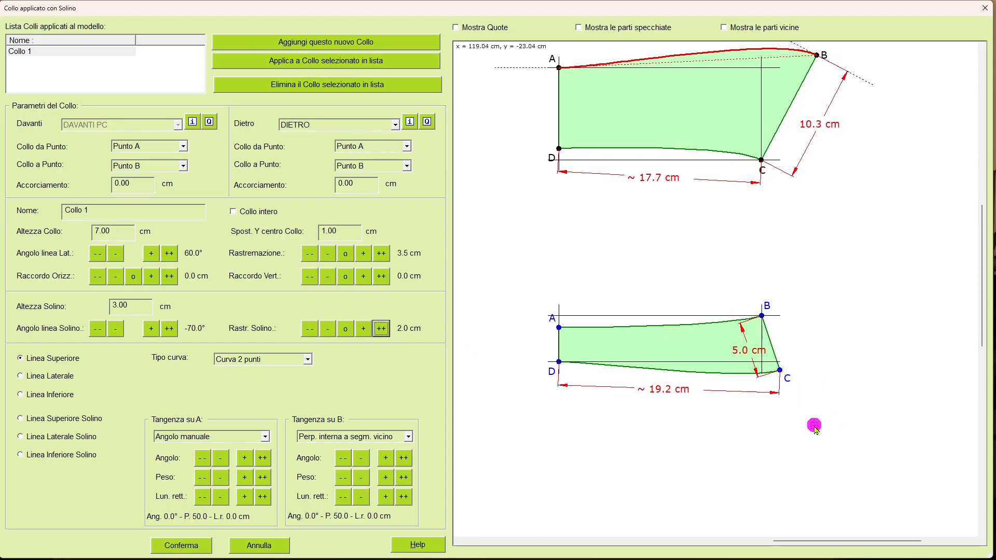
Raise the stand taper (Rastr. Solino) further, and bring it back down to zero
{"action": "left_click", "coordinate": [382, 329]}
{"action": "left_click", "coordinate": [382, 328]}
{"action": "left_click", "coordinate": [383, 329]}
{"action": "left_click", "coordinate": [383, 329]}
{"action": "left_click", "coordinate": [310, 329]}
{"action": "left_click", "coordinate": [310, 329]}
{"action": "left_click", "coordinate": [310, 329]}
{"action": "left_click", "coordinate": [310, 329]}
{"action": "left_click", "coordinate": [309, 329]}
{"action": "left_click", "coordinate": [310, 329]}
{"action": "left_click", "coordinate": [310, 329]}
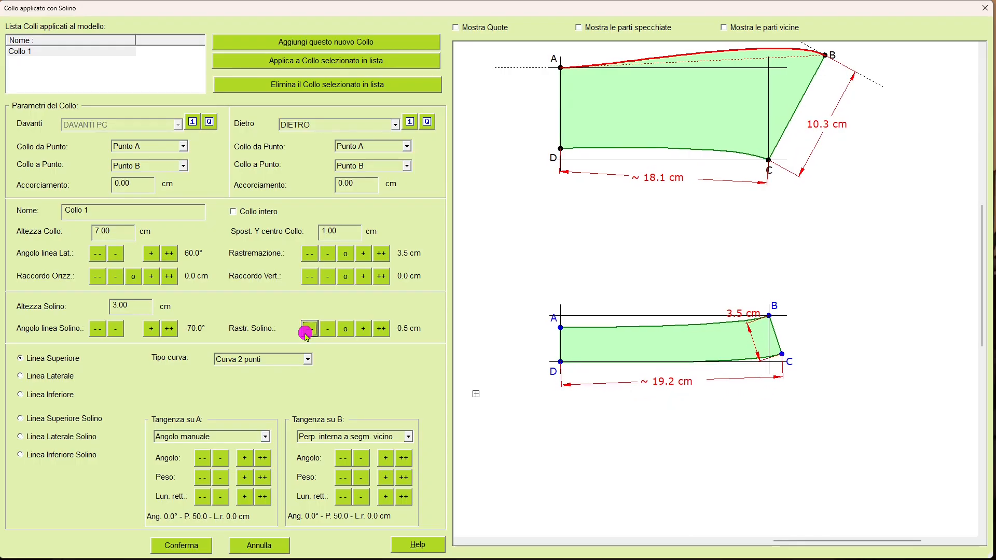
{"action": "left_click", "coordinate": [345, 329]}
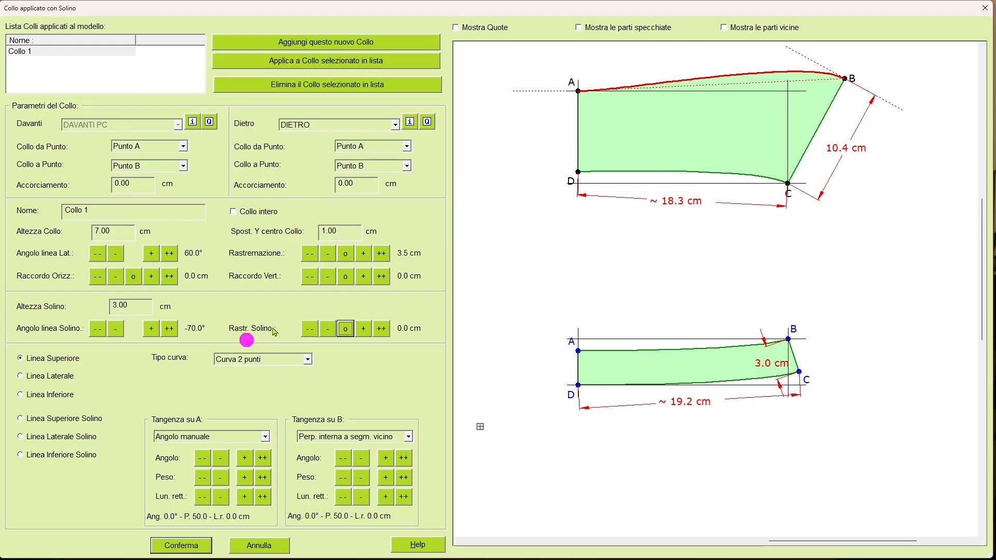
Try a 25° tangency angle at point B of the collar's upper line, and set the angle to -5°
{"action": "scroll", "coordinate": [711, 111], "scroll_direction": "up", "scroll_amount": 3}
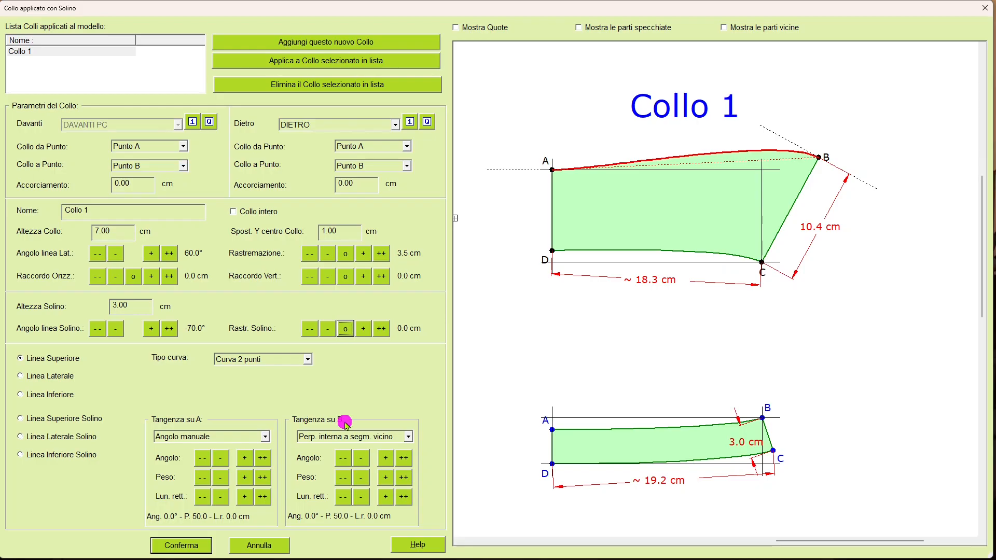
{"action": "left_click", "coordinate": [404, 458]}
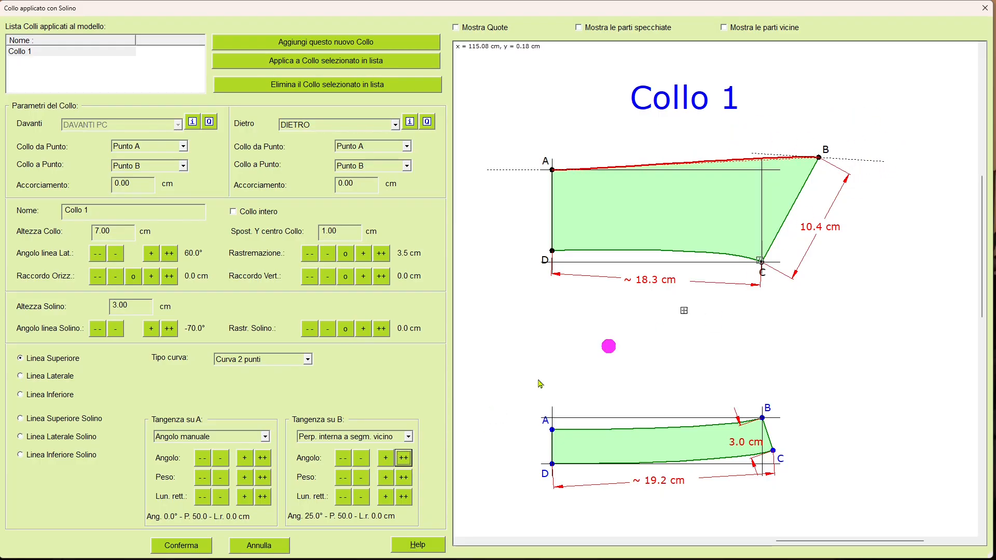
{"action": "left_click", "coordinate": [343, 459]}
{"action": "left_click", "coordinate": [343, 459]}
{"action": "left_click", "coordinate": [343, 459]}
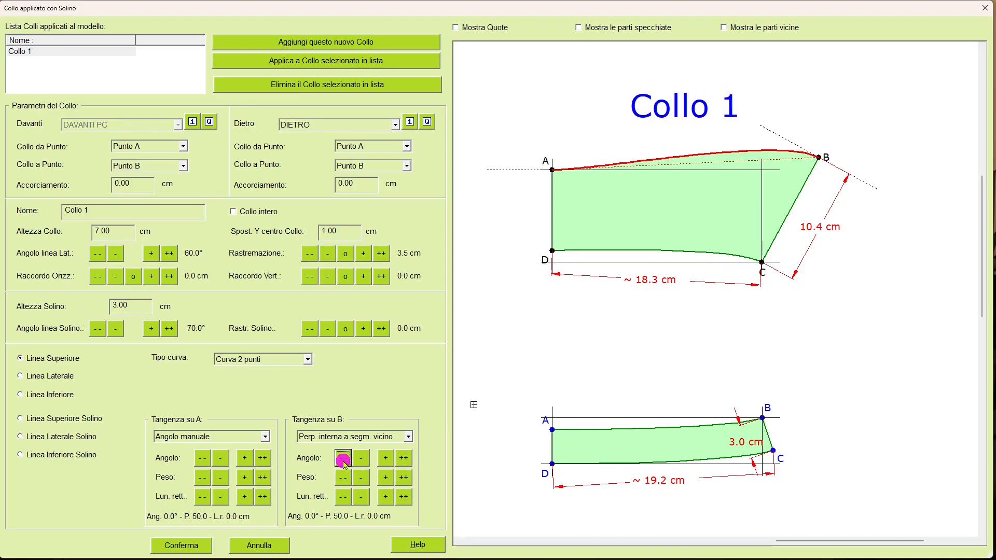
{"action": "left_click", "coordinate": [345, 463]}
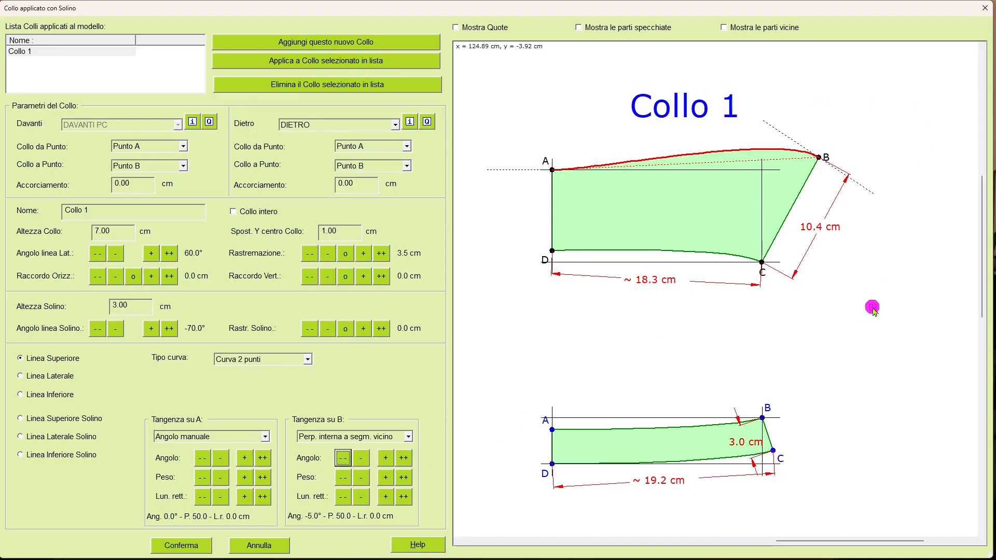
Try a tangency weight (Peso) of 75 at point B of the upper line, and restore it to 50
{"action": "left_click", "coordinate": [404, 477]}
{"action": "left_click", "coordinate": [403, 477]}
{"action": "left_click", "coordinate": [404, 478]}
{"action": "left_click", "coordinate": [403, 477]}
{"action": "left_click", "coordinate": [404, 477]}
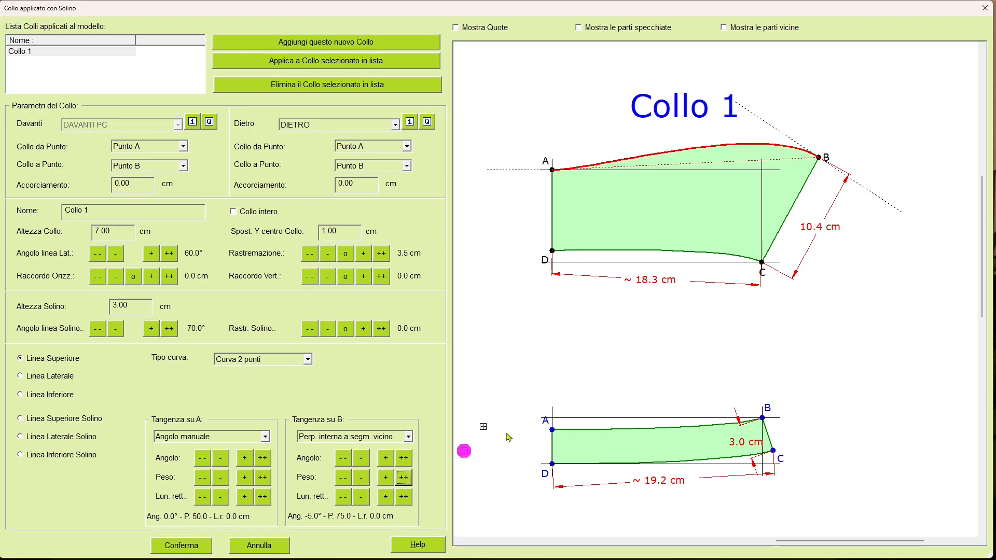
{"action": "left_click", "coordinate": [343, 477]}
{"action": "left_click", "coordinate": [342, 477]}
{"action": "left_click", "coordinate": [343, 477]}
{"action": "left_click", "coordinate": [343, 477]}
{"action": "left_click", "coordinate": [342, 478]}
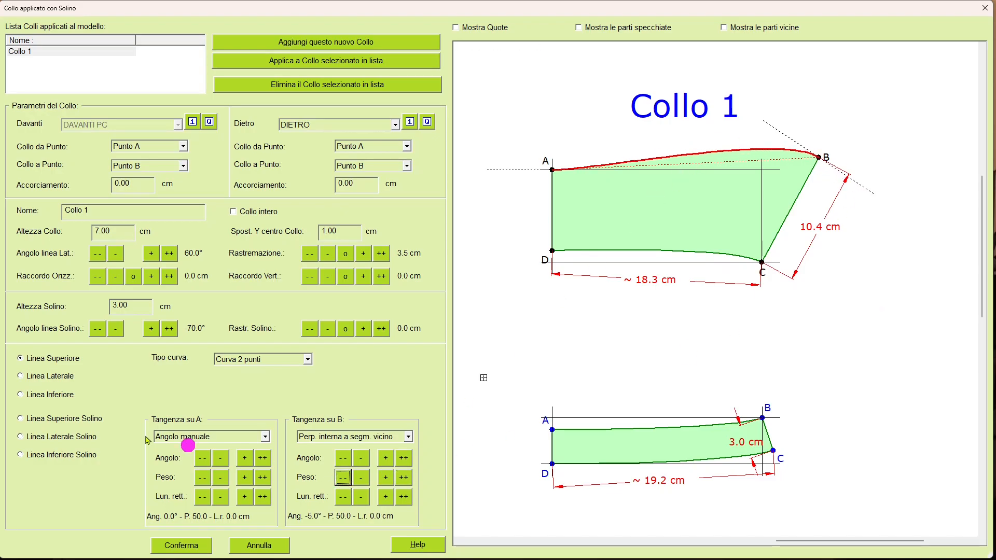
Change the collar's side line (Linea Laterale) to a two-point curve (Curva 2 punti)
{"action": "left_click", "coordinate": [71, 383]}
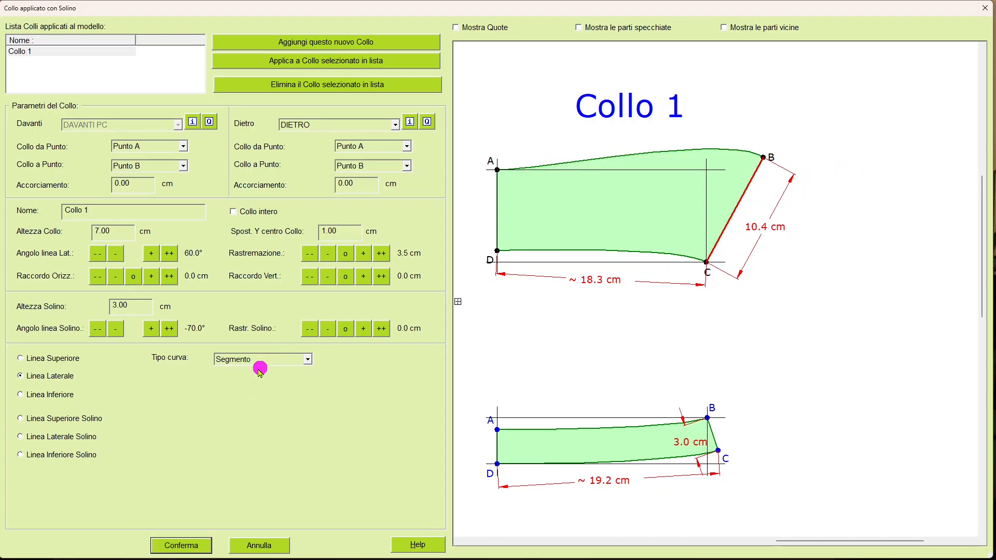
{"action": "left_click", "coordinate": [309, 363]}
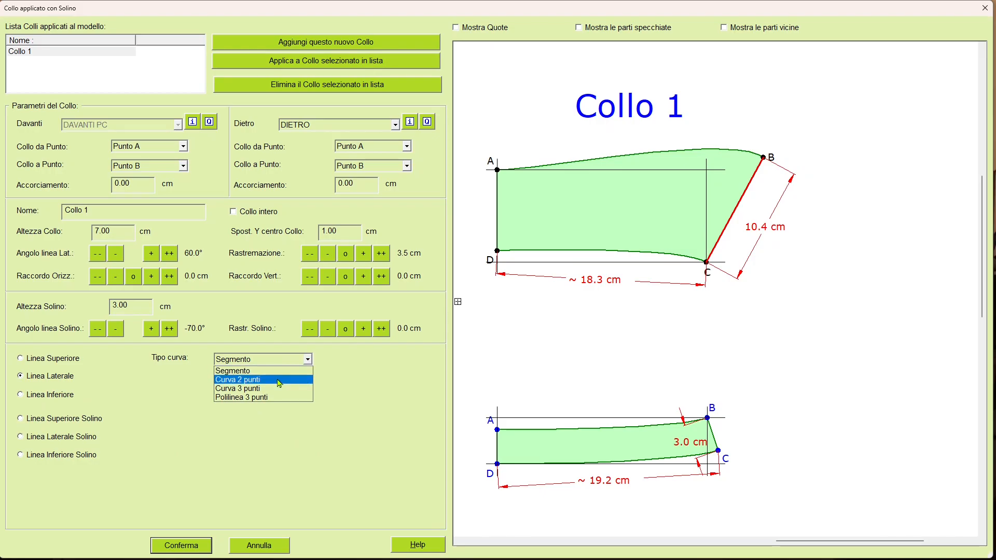
{"action": "left_click", "coordinate": [280, 377]}
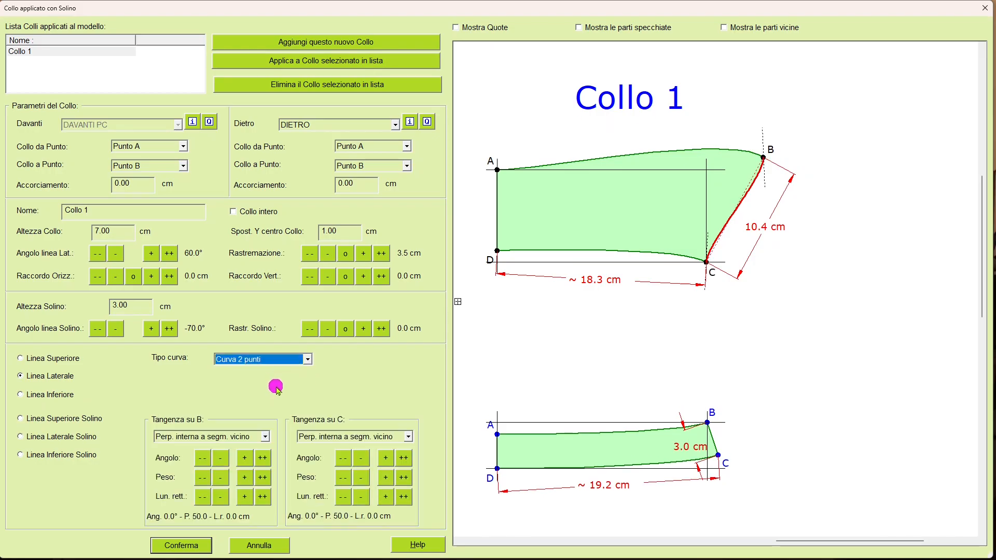
Set the tangency angle at point B of the collar's side line to 55°
{"action": "left_click", "coordinate": [263, 458]}
{"action": "left_click", "coordinate": [263, 458]}
{"action": "left_click", "coordinate": [263, 459]}
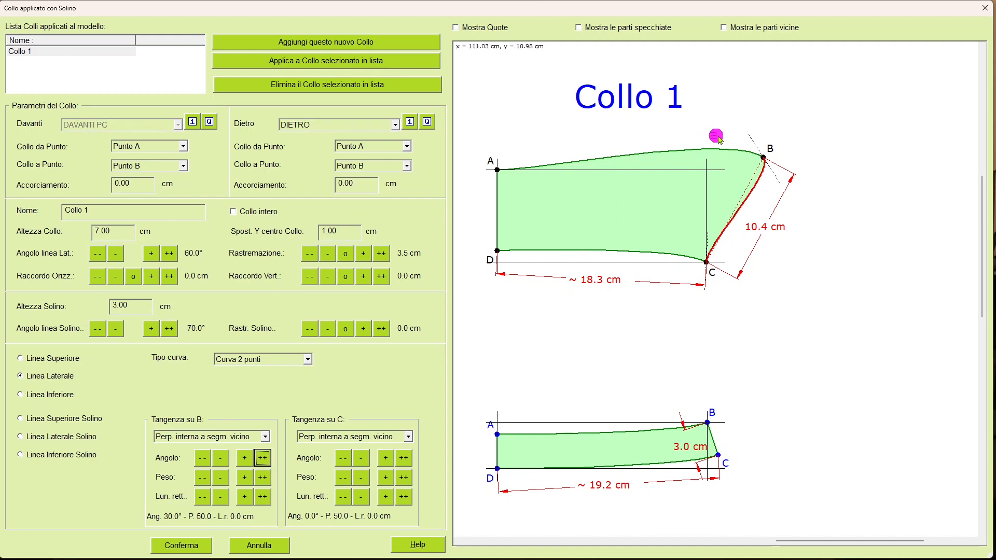
{"action": "left_click", "coordinate": [263, 459]}
{"action": "left_click", "coordinate": [263, 459]}
{"action": "left_click", "coordinate": [263, 458]}
Increase the tangency weight (Peso) at point B of the collar's side line to 120
{"action": "left_click", "coordinate": [263, 477]}
{"action": "left_click", "coordinate": [263, 477]}
{"action": "left_click", "coordinate": [263, 477]}
{"action": "left_click", "coordinate": [263, 478]}
{"action": "left_click", "coordinate": [263, 477]}
{"action": "left_click", "coordinate": [263, 478]}
{"action": "left_click", "coordinate": [263, 477]}
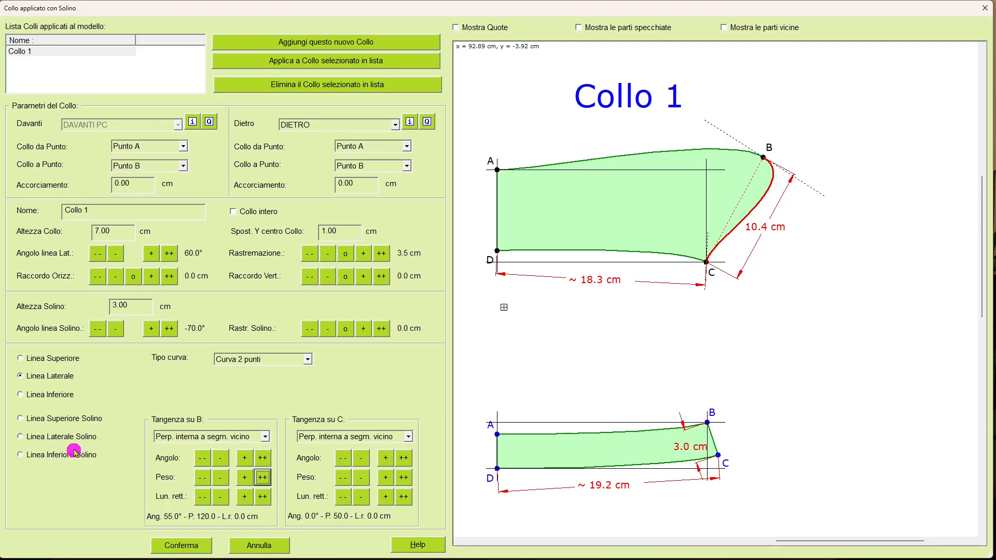
Change the stand's side line (Linea Laterale Solino) to a two-point curve (Curva 2 punti)
{"action": "left_click", "coordinate": [54, 440]}
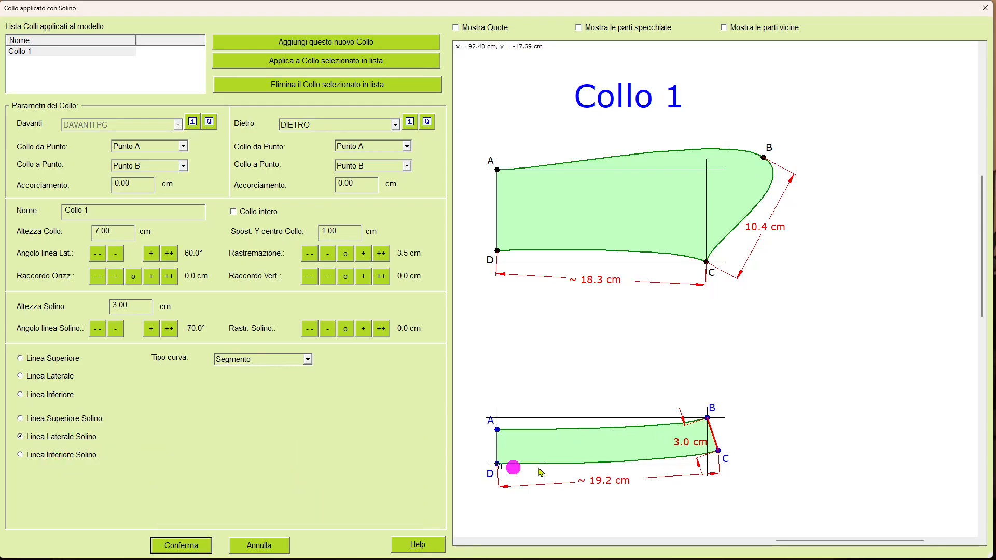
{"action": "scroll", "coordinate": [731, 447], "scroll_direction": "up", "scroll_amount": 2}
{"action": "scroll", "coordinate": [730, 447], "scroll_direction": "up", "scroll_amount": 1}
{"action": "left_click", "coordinate": [308, 360]}
{"action": "left_click", "coordinate": [287, 382]}
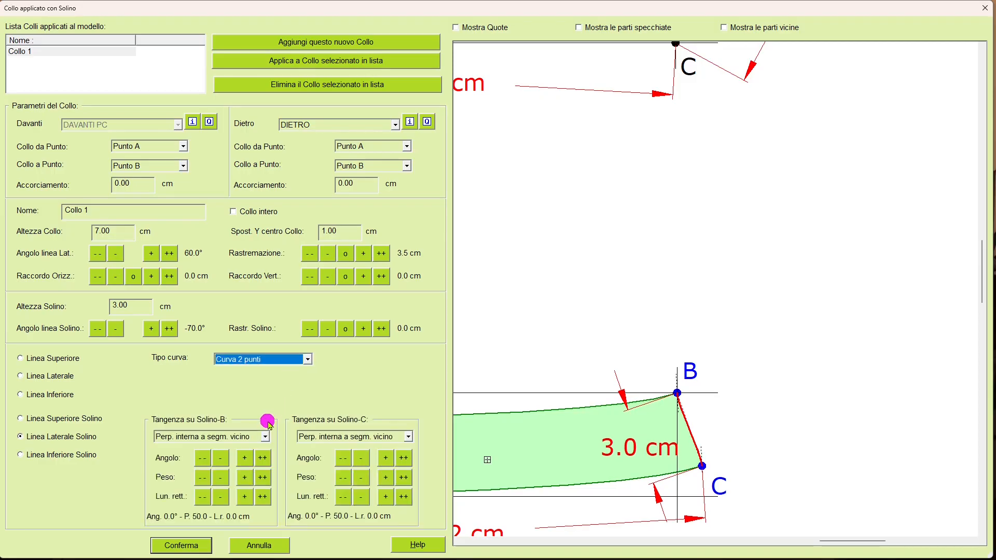
{"action": "left_click", "coordinate": [716, 476]}
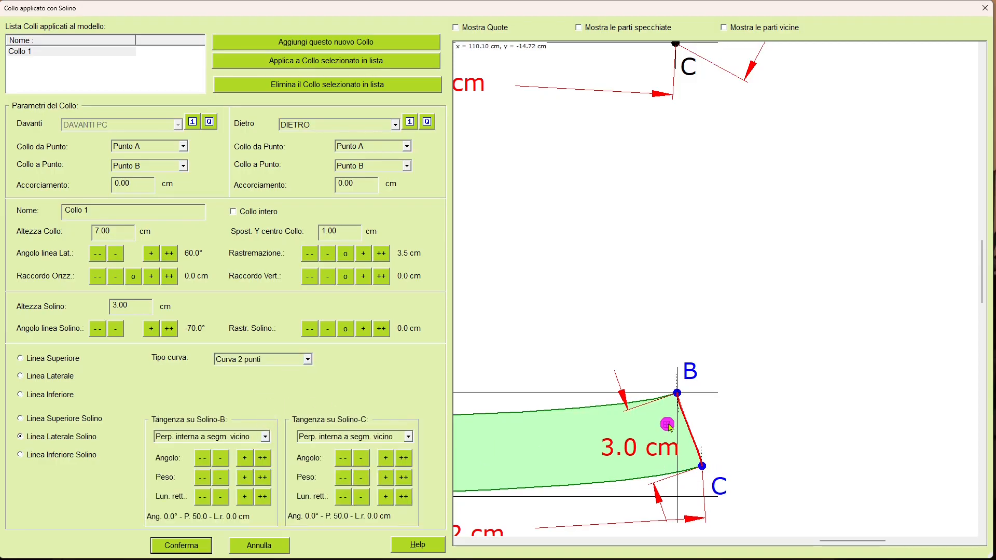
Set the tangency angle at point B of the stand's side line (Linea Laterale Solino) to 85°
{"action": "left_click", "coordinate": [263, 458]}
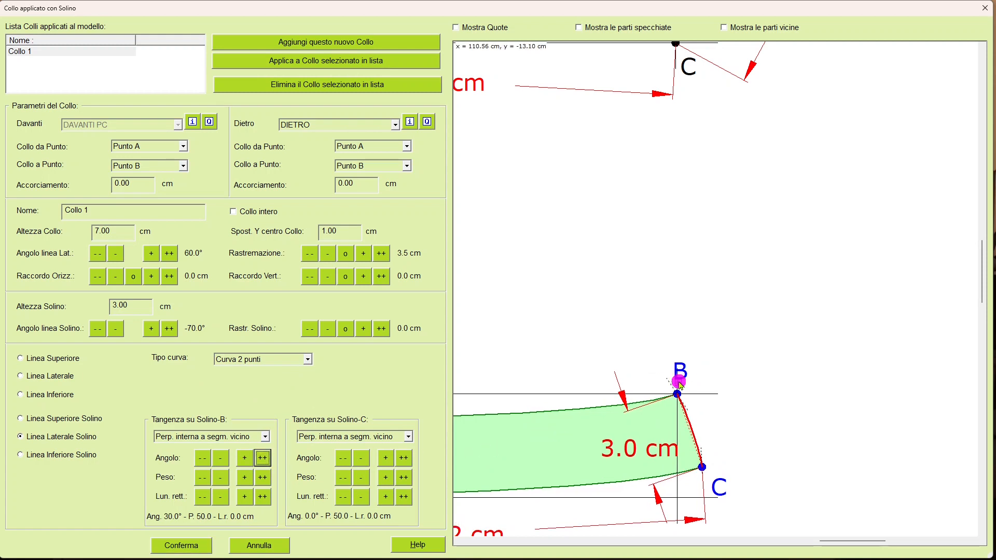
{"action": "left_click", "coordinate": [263, 459]}
{"action": "left_click", "coordinate": [263, 459]}
{"action": "left_click", "coordinate": [263, 459]}
{"action": "left_click", "coordinate": [263, 459]}
{"action": "left_click", "coordinate": [263, 459]}
{"action": "left_click", "coordinate": [263, 459]}
Increase the tangency weight (Peso) at point B of the stand's side line to 135
{"action": "left_click", "coordinate": [263, 480]}
{"action": "left_click", "coordinate": [264, 480]}
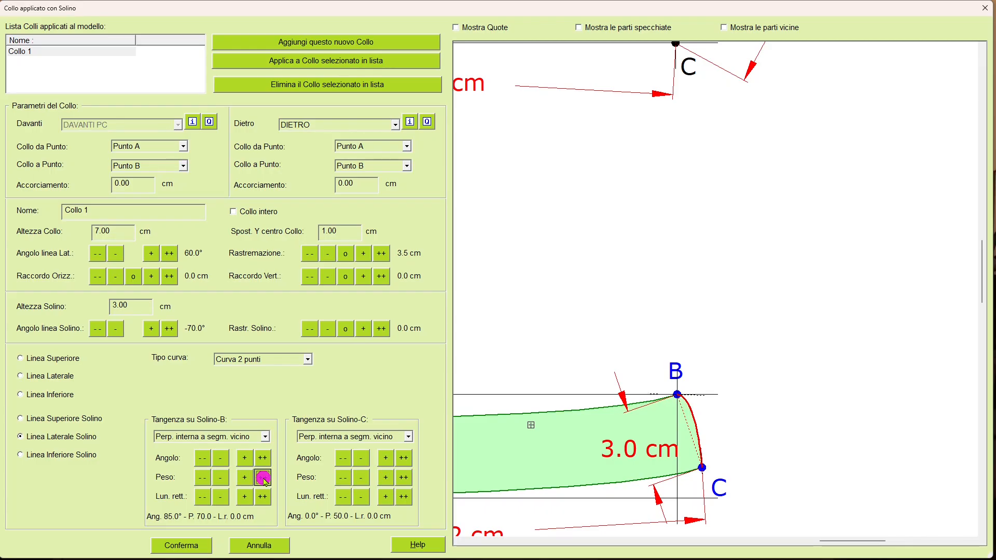
{"action": "left_click", "coordinate": [264, 479]}
{"action": "left_click", "coordinate": [263, 479]}
{"action": "left_click", "coordinate": [263, 479]}
{"action": "left_click", "coordinate": [264, 479]}
{"action": "left_click", "coordinate": [264, 479]}
Display the collar and stand next to each other (Mostra le parti vicine) and examine the join between them
{"action": "scroll", "coordinate": [721, 458], "scroll_direction": "down", "scroll_amount": 3}
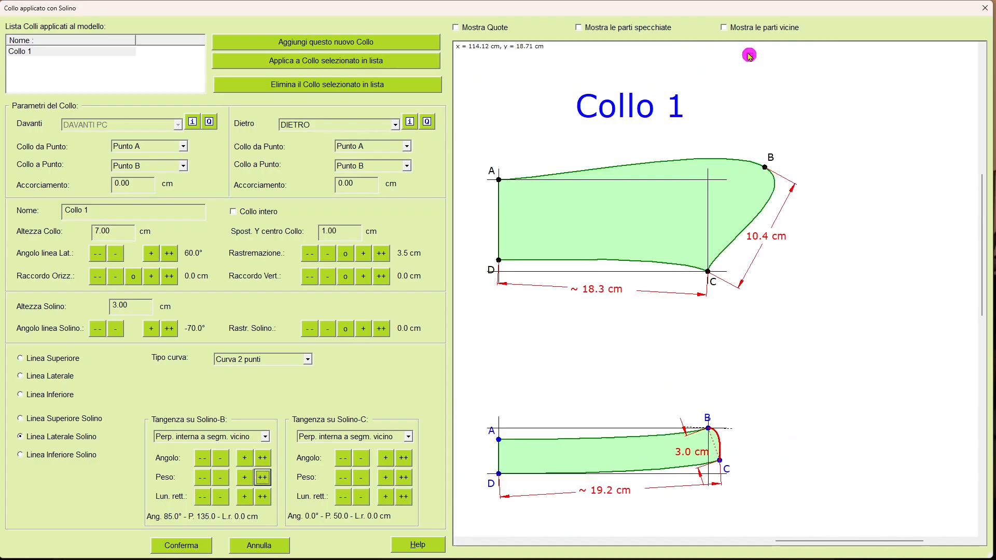
{"action": "left_click", "coordinate": [726, 28]}
{"action": "scroll", "coordinate": [745, 256], "scroll_direction": "up", "scroll_amount": 4}
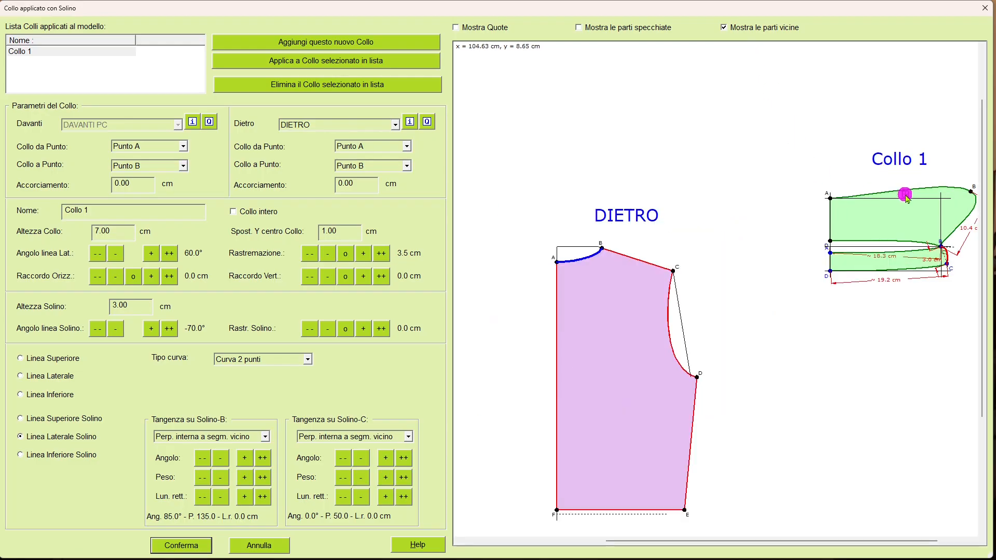
{"action": "scroll", "coordinate": [752, 160], "scroll_direction": "up", "scroll_amount": 2}
{"action": "left_click_drag", "start_coordinate": [752, 160], "coordinate": [560, 171]}
{"action": "scroll", "coordinate": [789, 296], "scroll_direction": "up", "scroll_amount": 2}
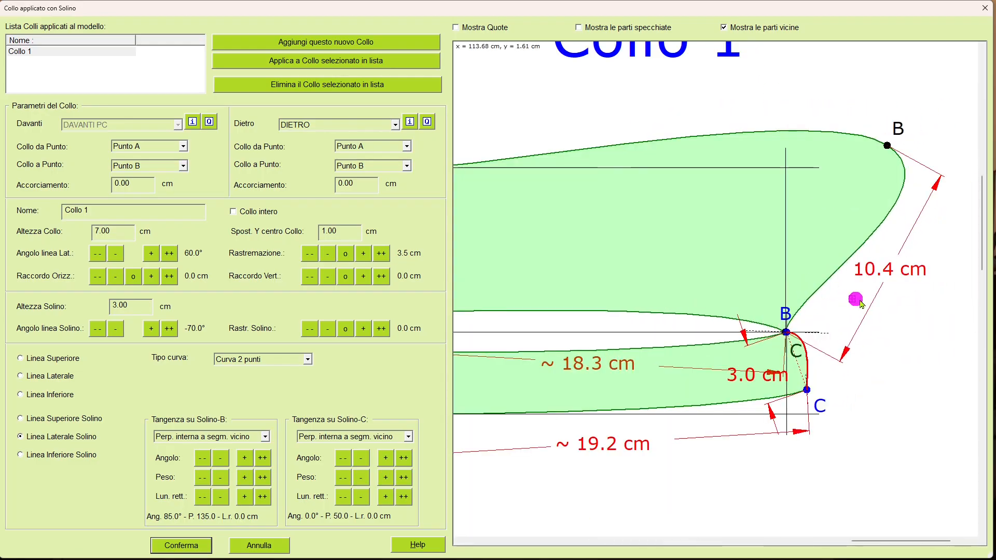
{"action": "scroll", "coordinate": [812, 322], "scroll_direction": "down", "scroll_amount": 2}
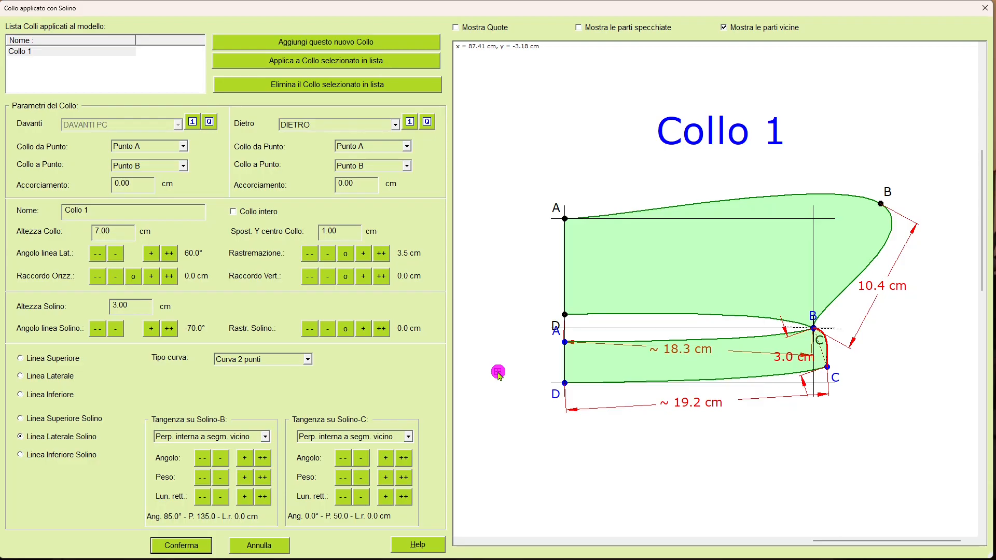
Confirm the collar with stand, and preview the generated Collo 1 collar and Solino parts in the parts tree
{"action": "left_click", "coordinate": [199, 547]}
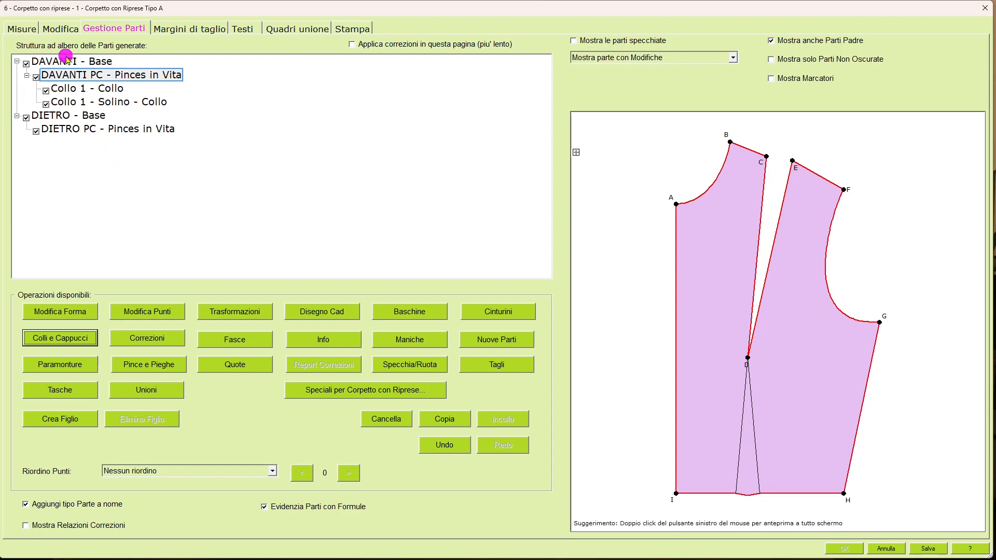
{"action": "left_click", "coordinate": [100, 89]}
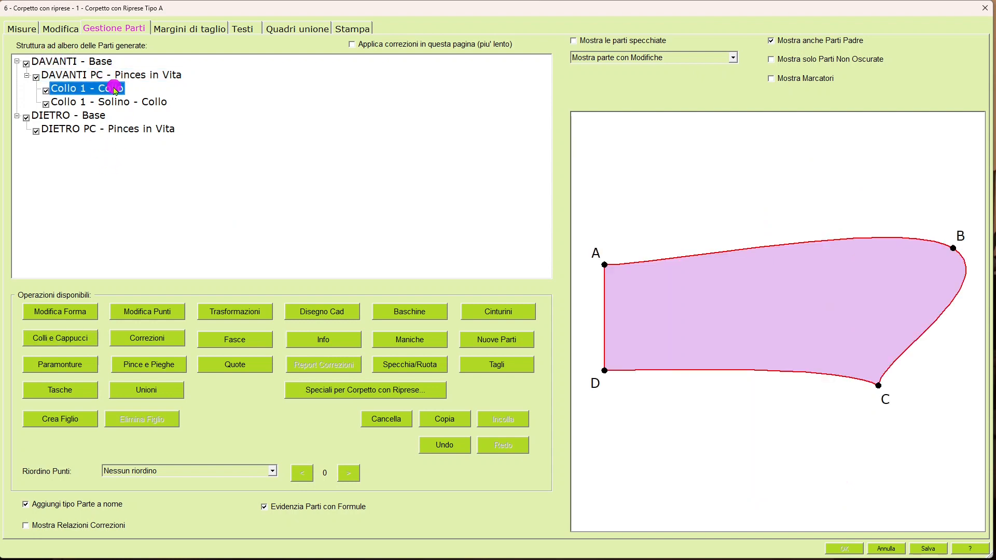
{"action": "left_click", "coordinate": [148, 102]}
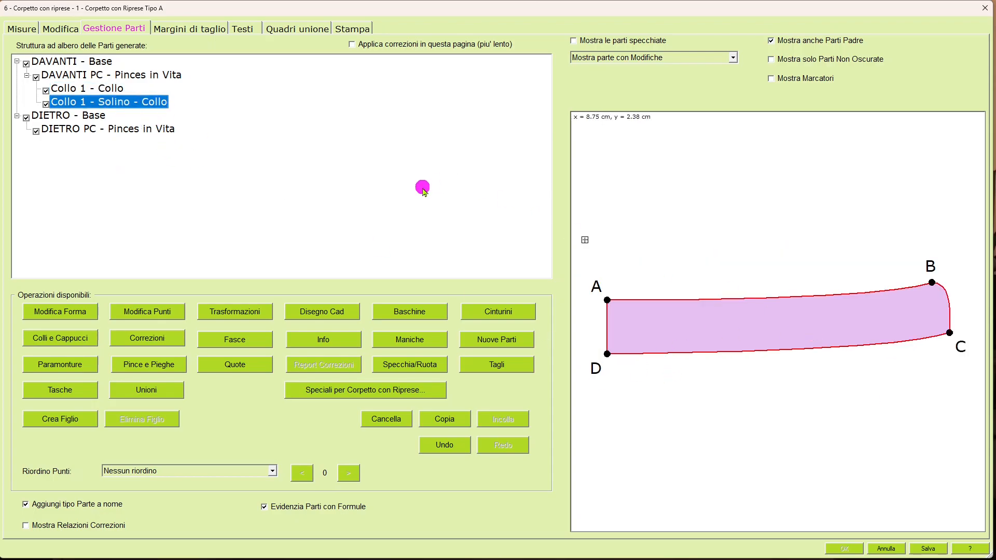